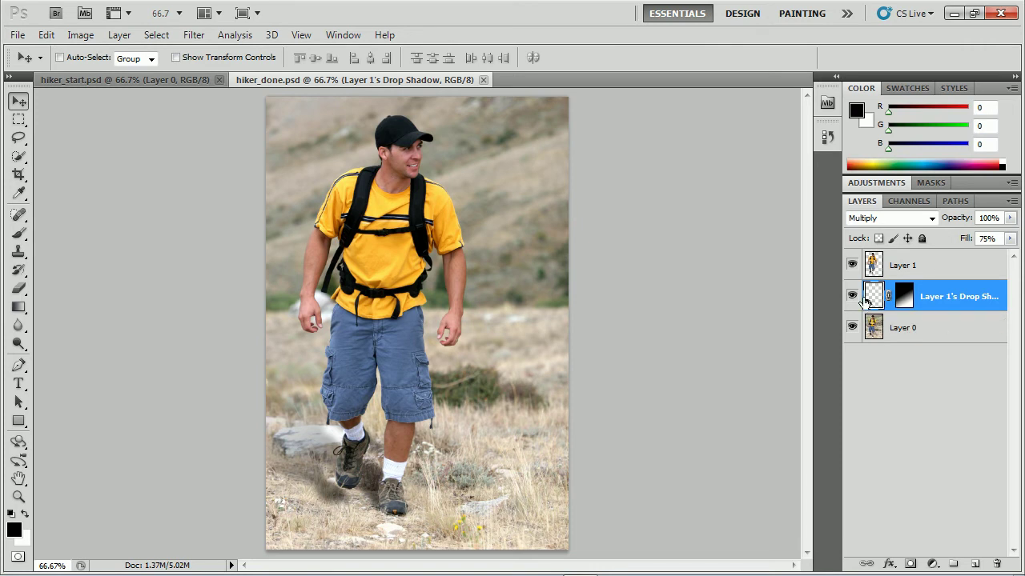
# Toggle the finished drop shadow layer to compare, then switch to the hiker_start.psd document
pyautogui.click(853, 297)
pyautogui.click(853, 297)
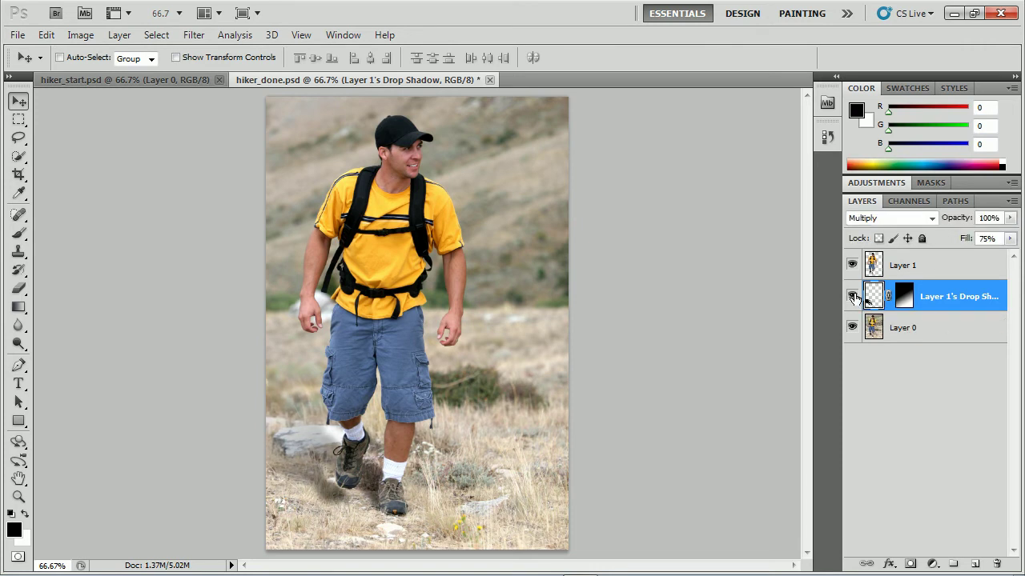
pyautogui.click(853, 297)
pyautogui.click(853, 297)
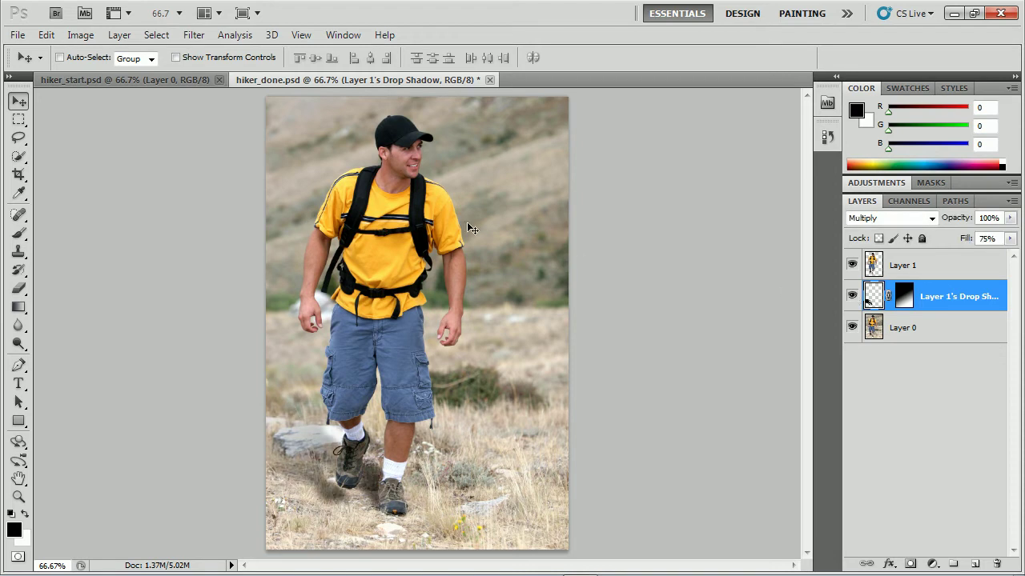
pyautogui.click(105, 81)
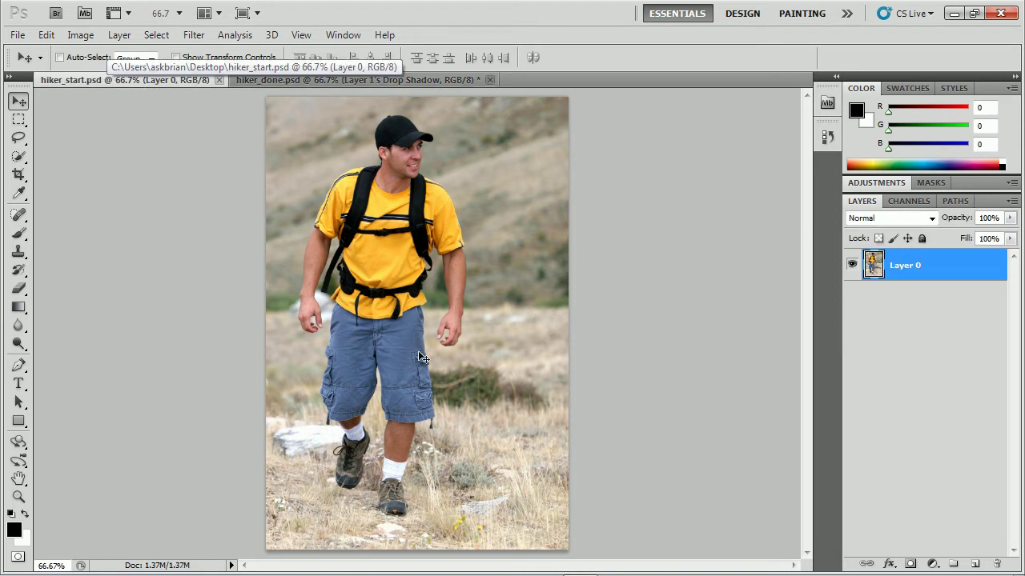
pyautogui.click(878, 276)
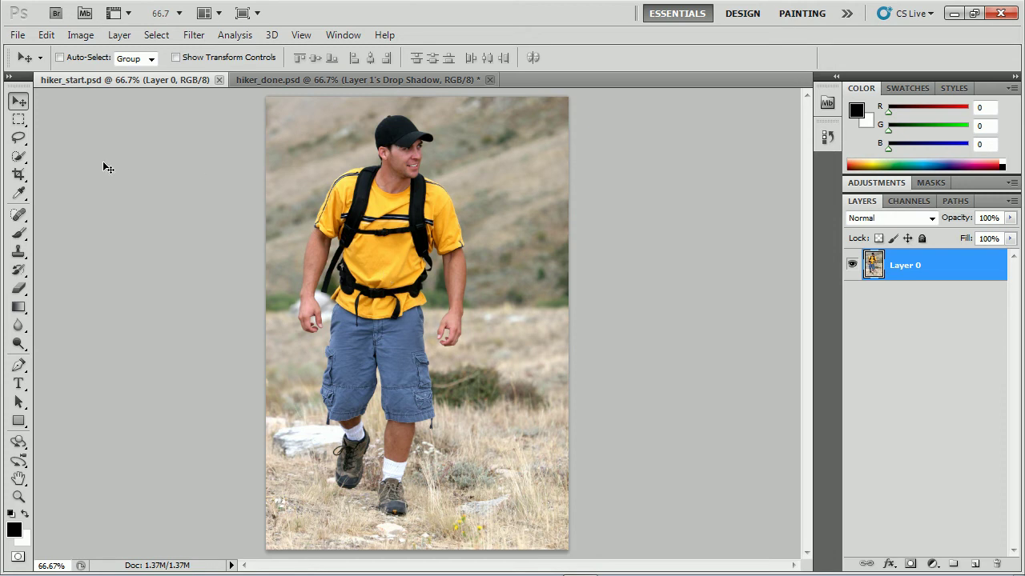
# Quick-select the hiker from cap to shorts, add the right forearm, and Alt-subtract the leg and arm gaps
pyautogui.click(19, 159)
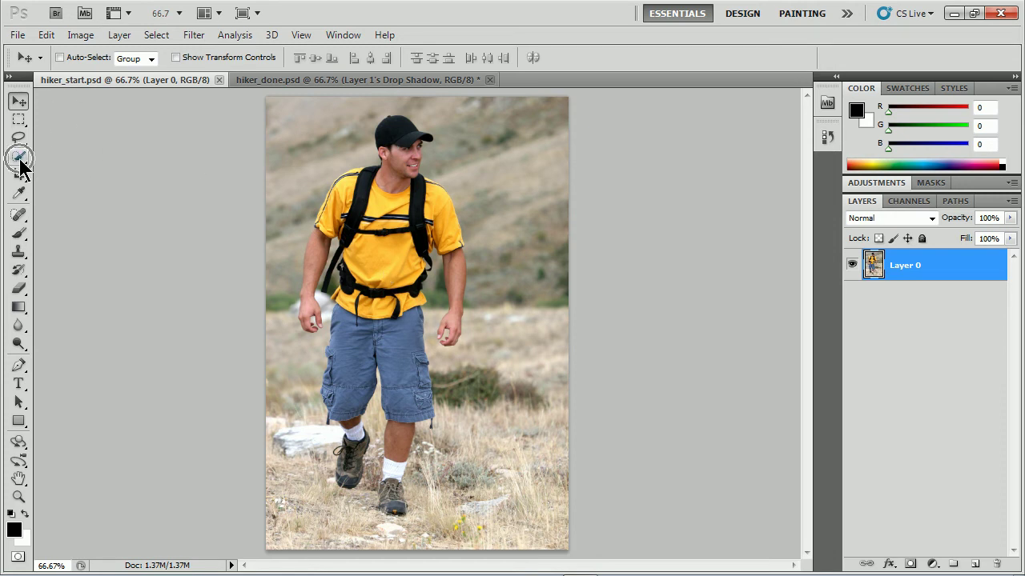
pyautogui.click(19, 158)
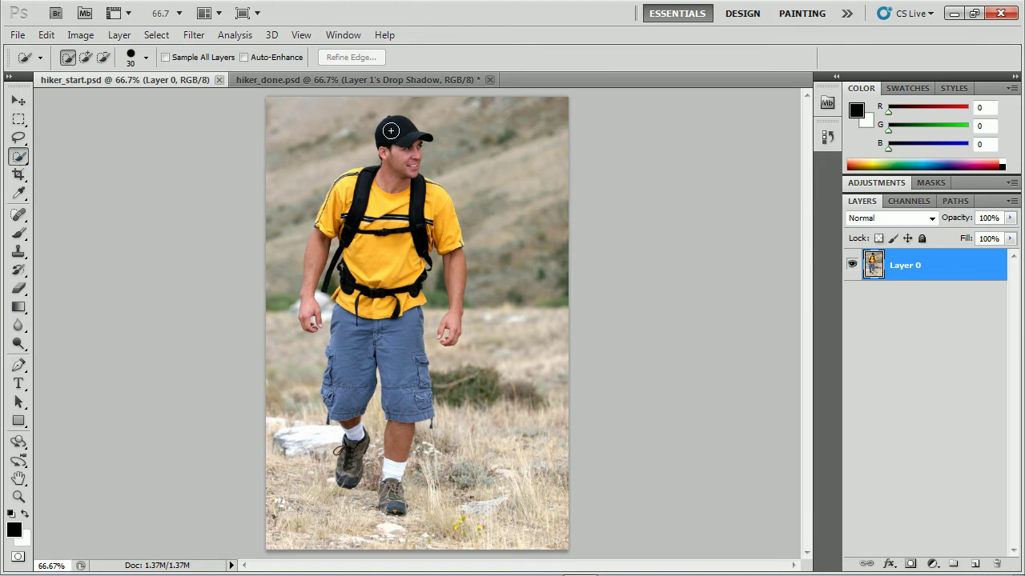
pyautogui.moveTo(390, 131)
pyautogui.mouseDown()
pyautogui.moveTo(394, 175)
pyautogui.moveTo(337, 242)
pyautogui.moveTo(382, 256)
pyautogui.moveTo(350, 407)
pyautogui.moveTo(370, 357)
pyautogui.moveTo(395, 412)
pyautogui.moveTo(392, 503)
pyautogui.moveTo(371, 469)
pyautogui.mouseUp()
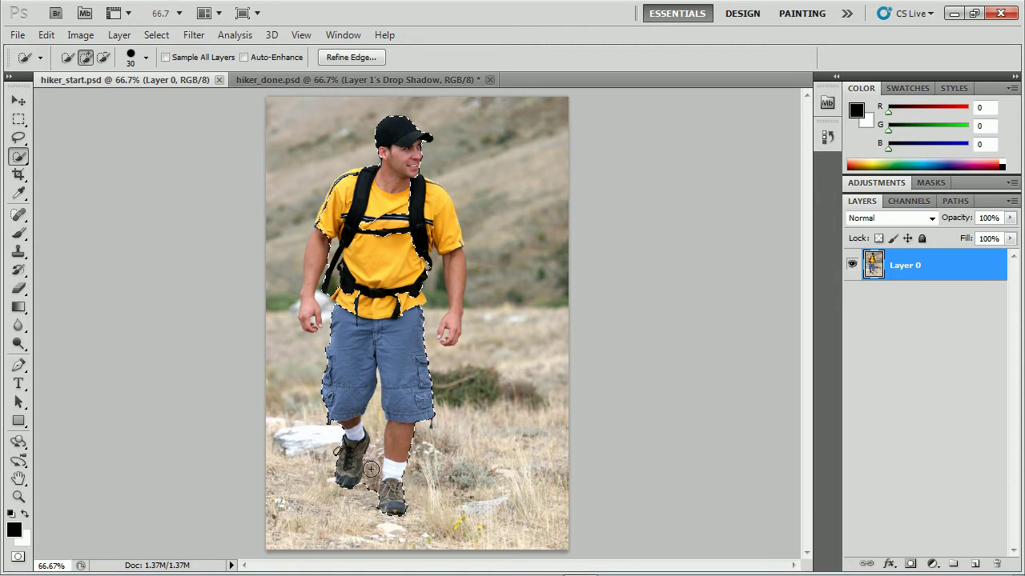
pyautogui.press('alt')
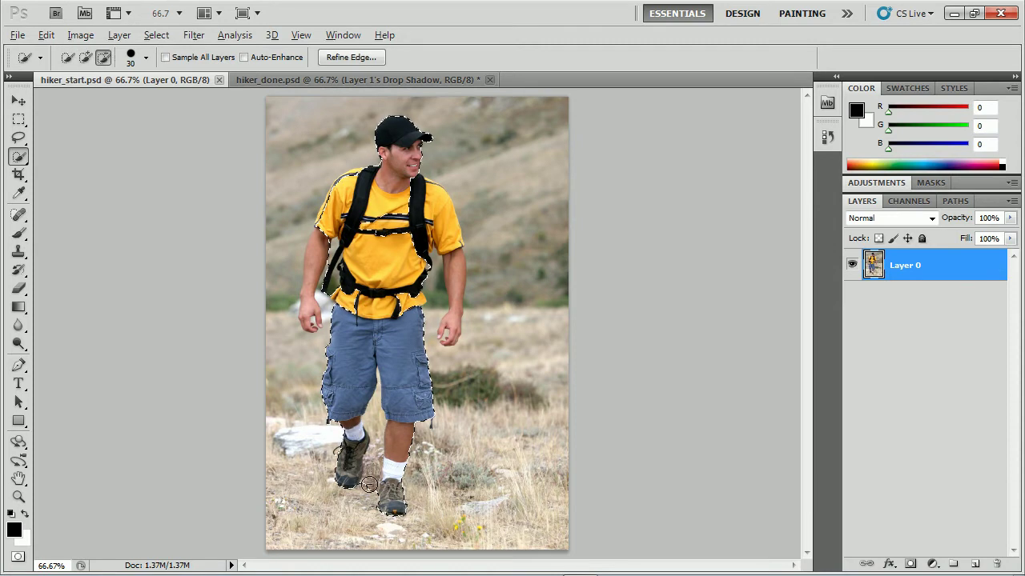
pyautogui.click(376, 419)
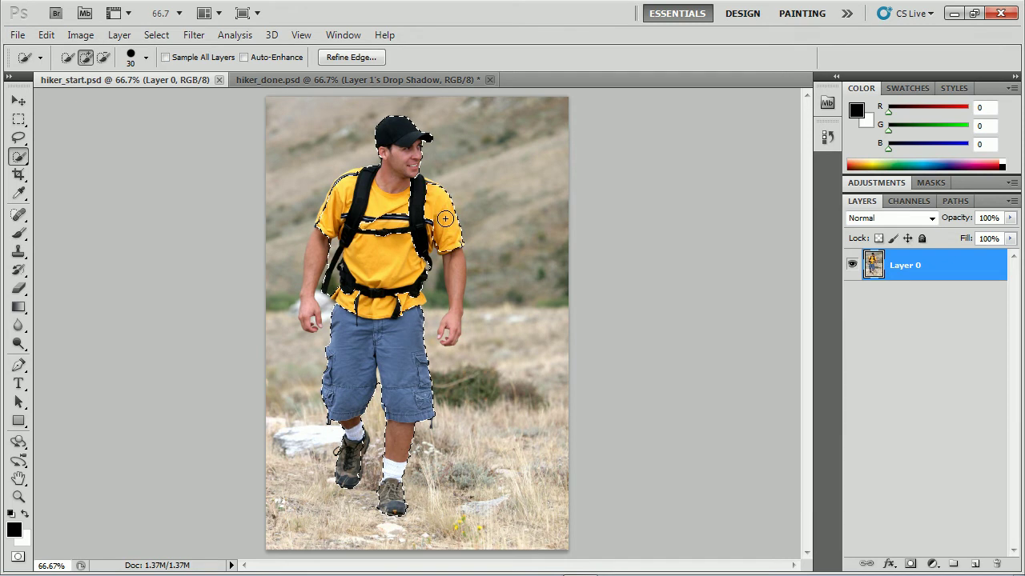
pyautogui.moveTo(451, 262); pyautogui.dragTo(449, 318)
pyautogui.press('alt')
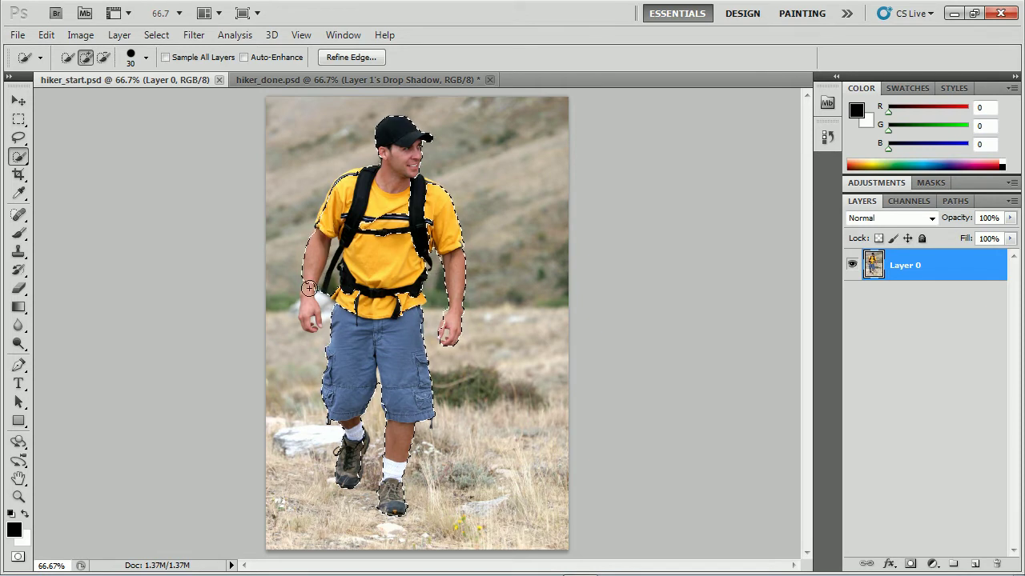
pyautogui.press('alt')
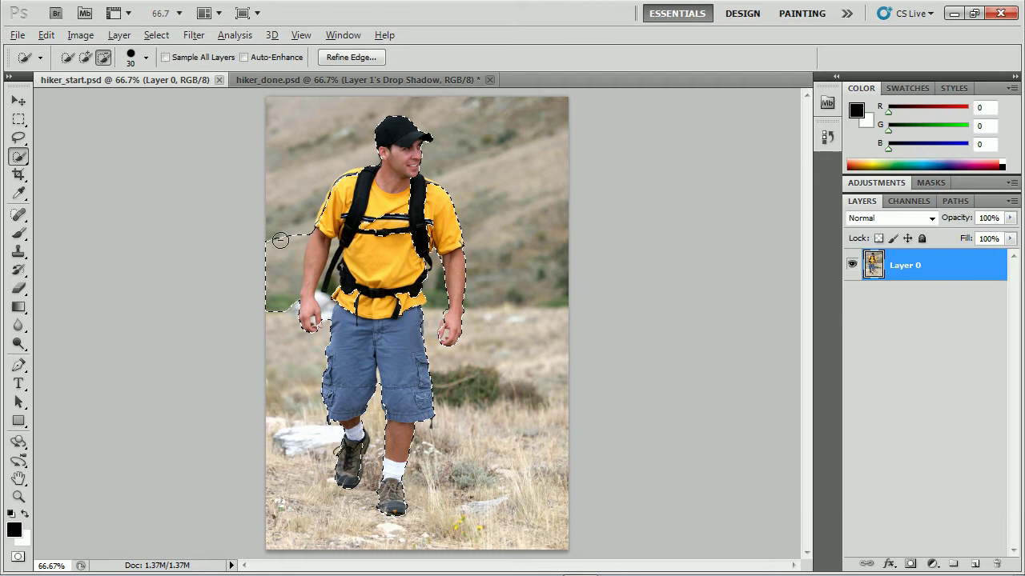
pyautogui.click(338, 270)
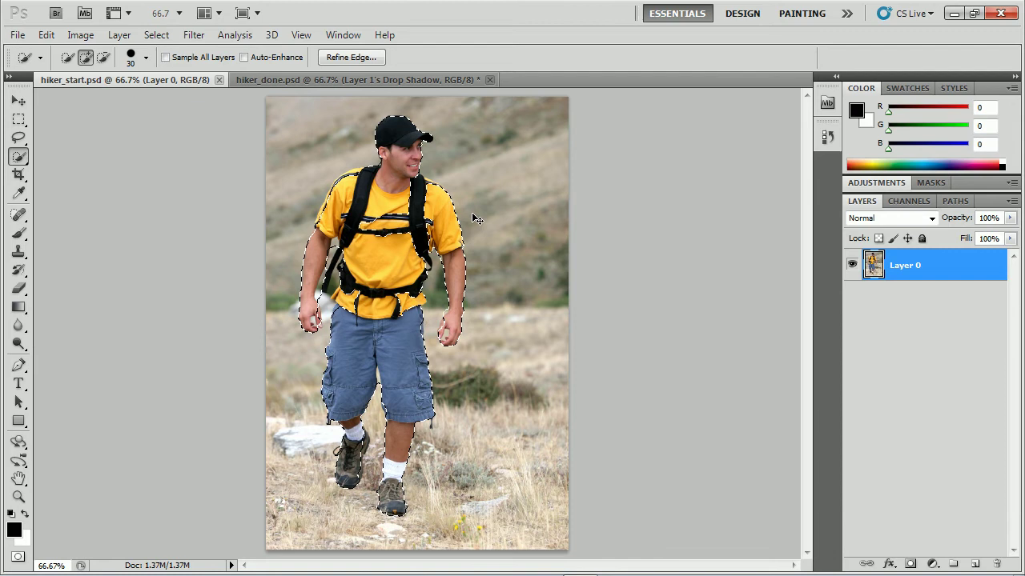
# Copy the selected hiker to a new layer, check it against the background, then undo the copy
pyautogui.hotkey('ctrl', 'j')
pyautogui.press('v')
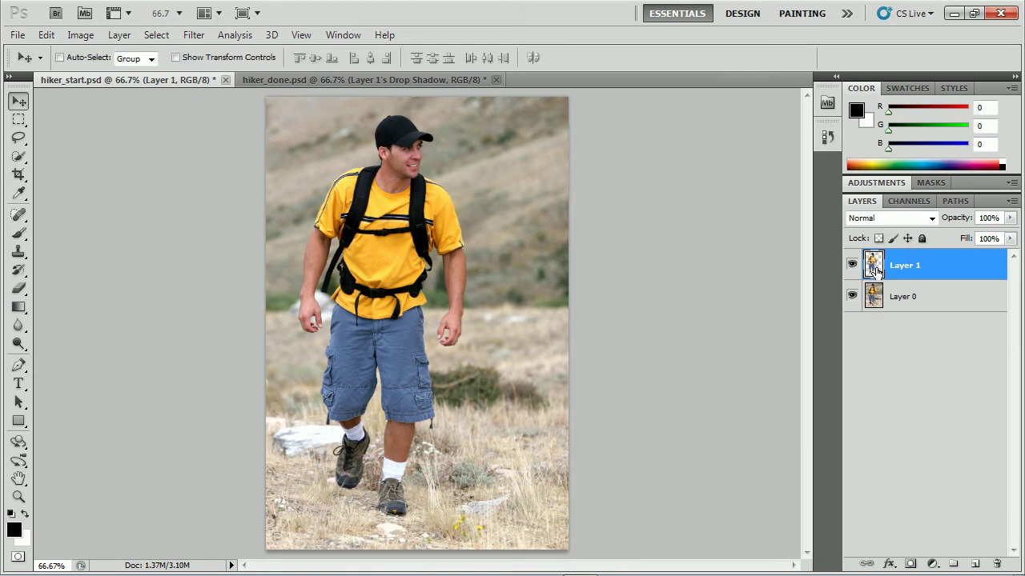
pyautogui.click(852, 296)
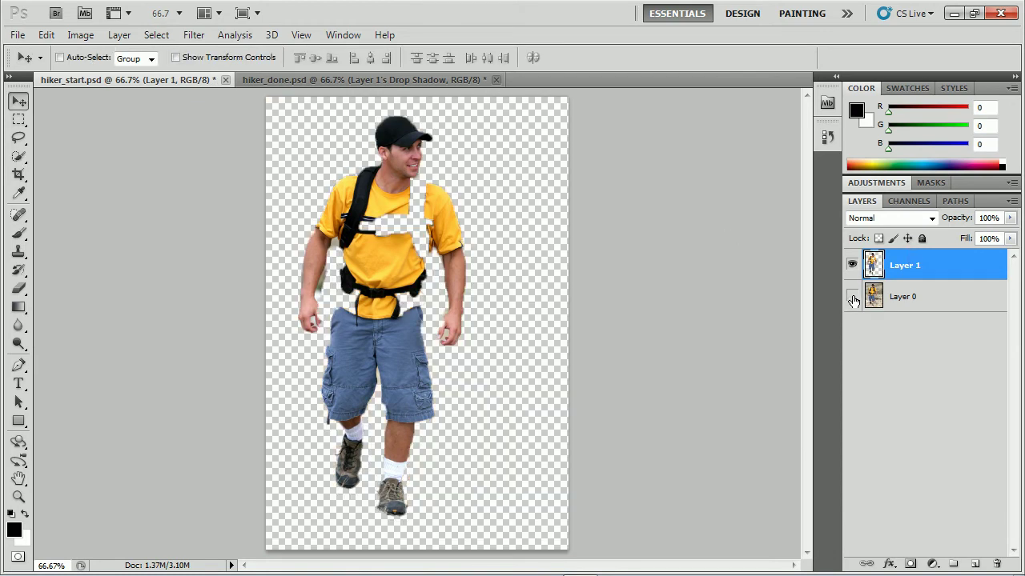
pyautogui.click(852, 296)
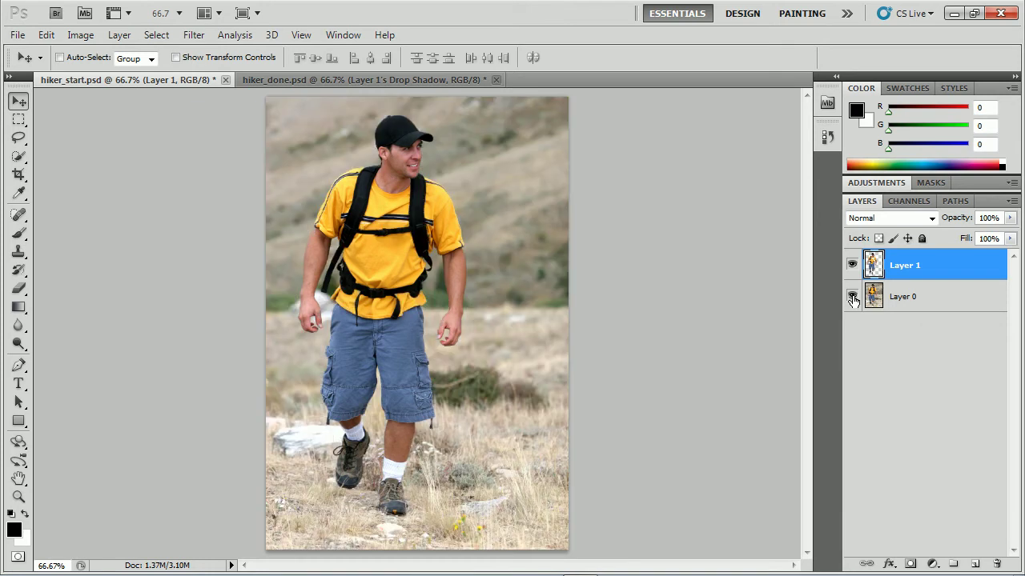
pyautogui.hotkey('ctrl', 'e')
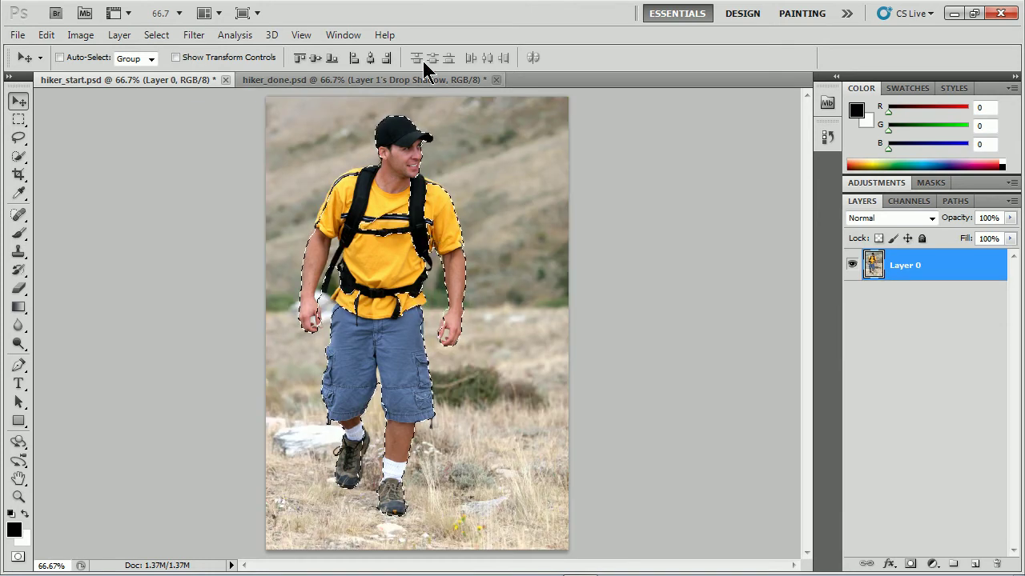
# Copy the hiker selection to Layer 1 again and toggle Layer 0 to check the cut-out
pyautogui.click(157, 35)
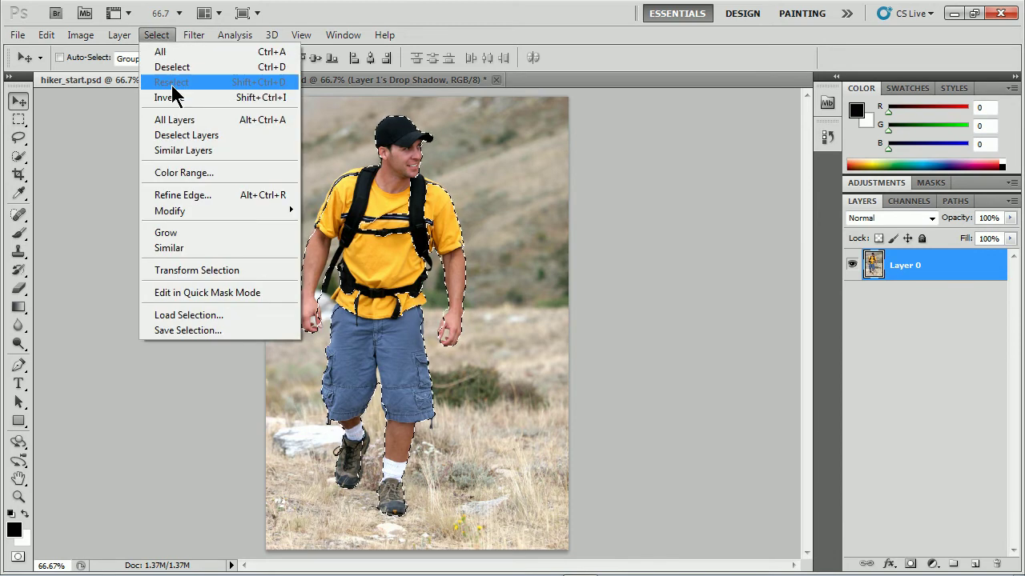
pyautogui.press('Escape')
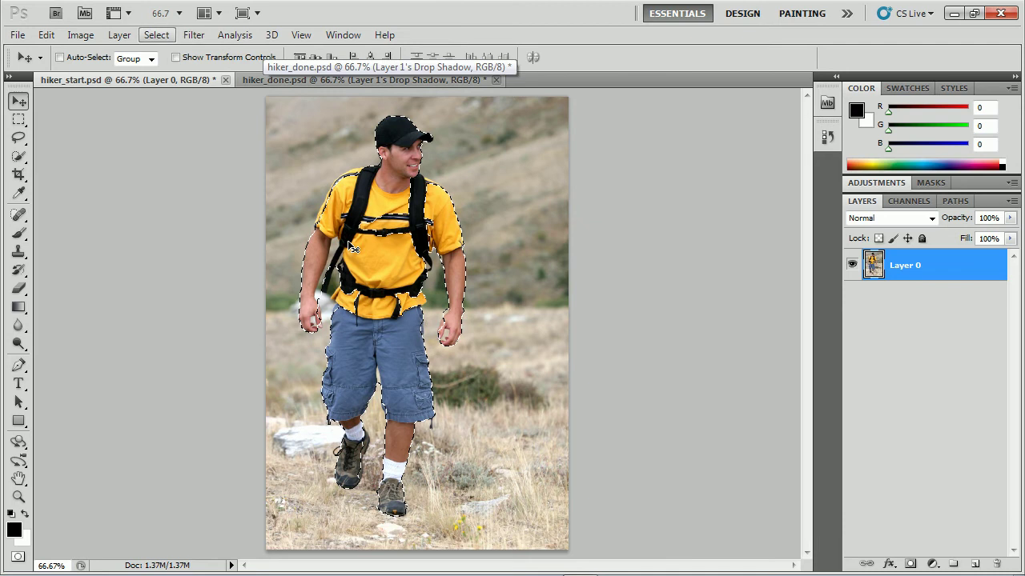
pyautogui.press('w')
pyautogui.hotkey('alt', 'w')
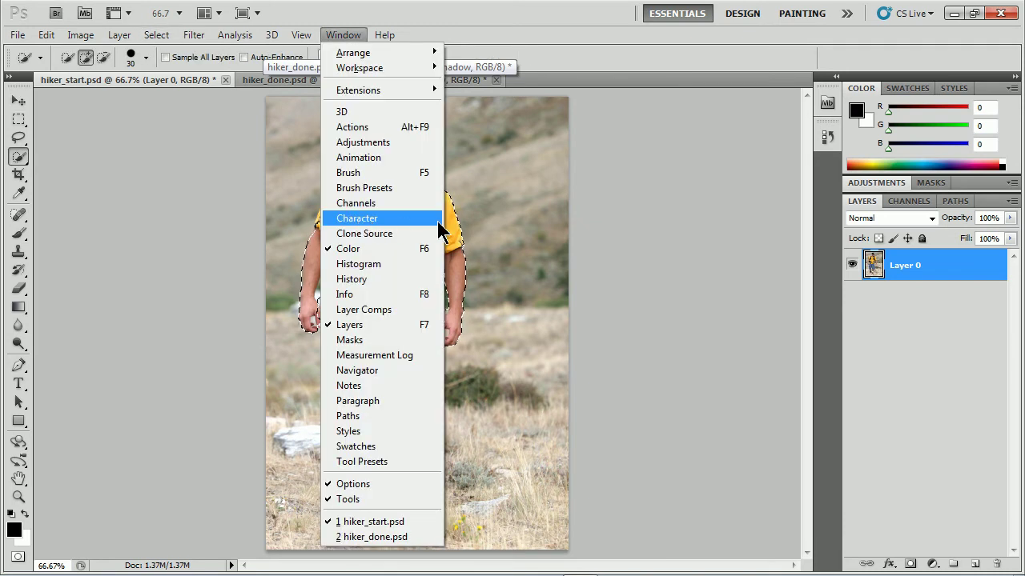
pyautogui.press('Escape')
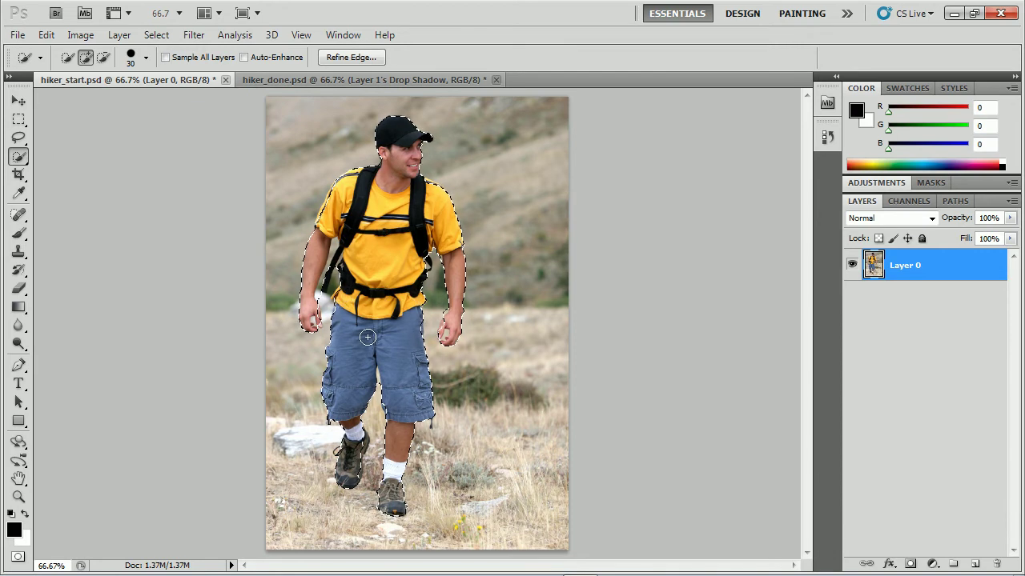
pyautogui.hotkey('ctrl', 'j')
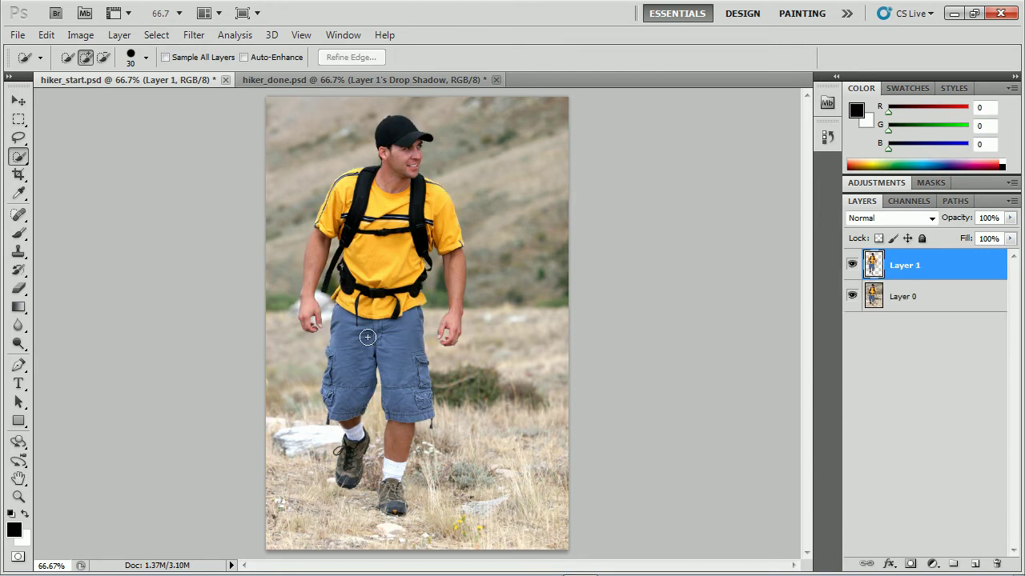
pyautogui.click(851, 296)
pyautogui.click(853, 297)
# Add a Drop Shadow effect to Layer 1 with 18 px distance and 18 px size
pyautogui.click(888, 564)
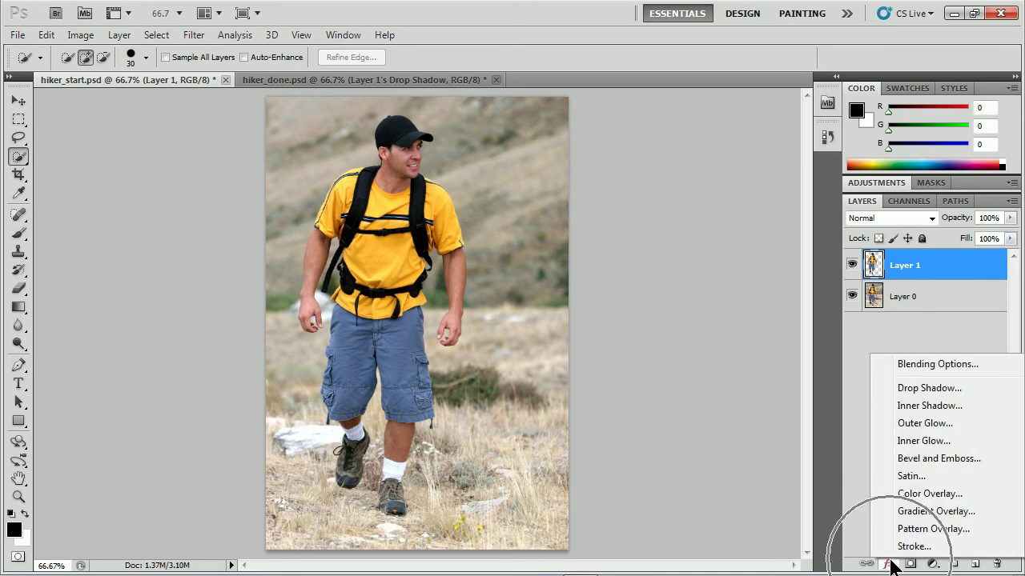
pyautogui.click(926, 387)
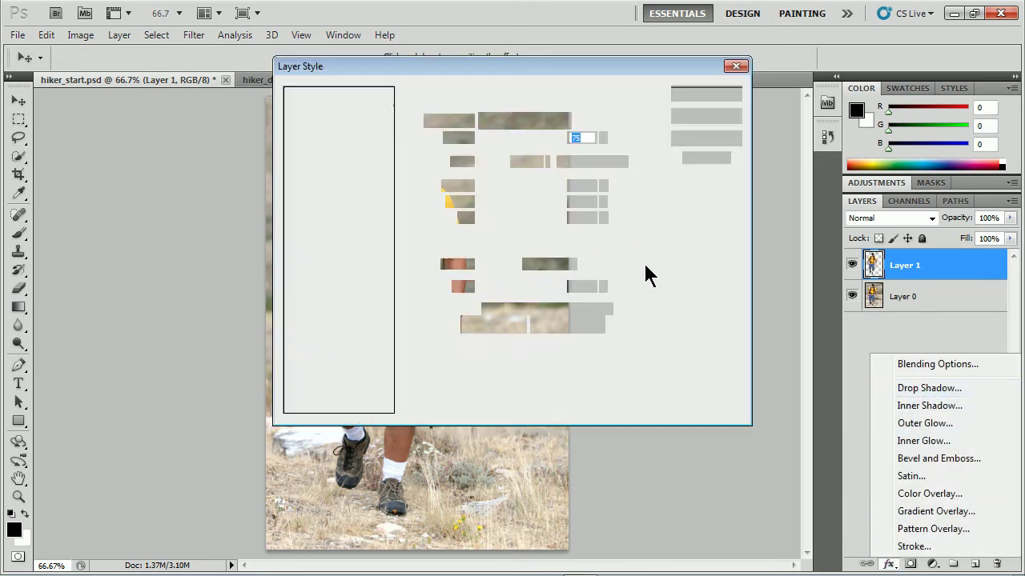
pyautogui.moveTo(395, 66); pyautogui.dragTo(610, 193)
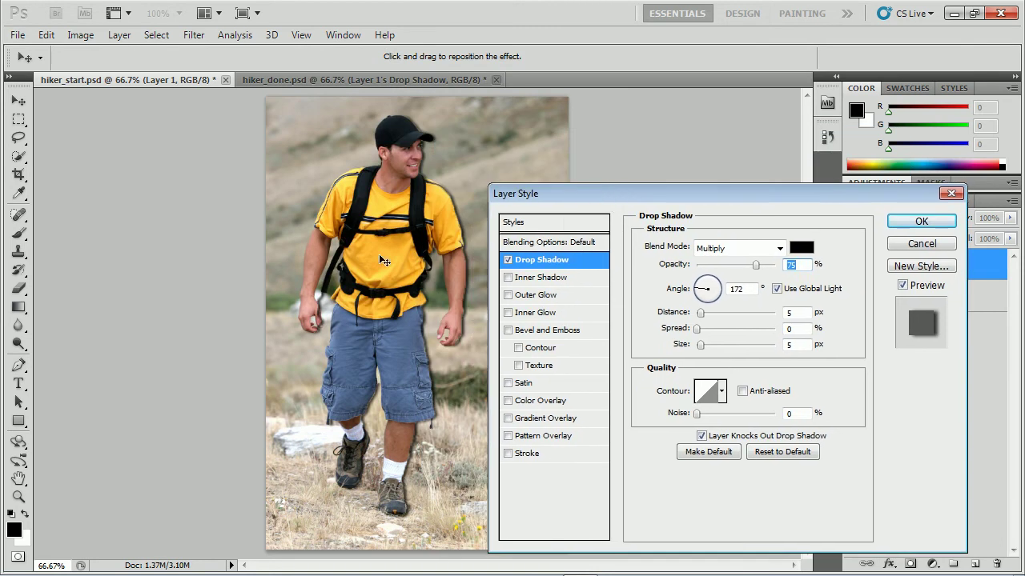
pyautogui.moveTo(378, 254)
pyautogui.mouseDown()
pyautogui.moveTo(393, 265)
pyautogui.moveTo(378, 261)
pyautogui.mouseUp()
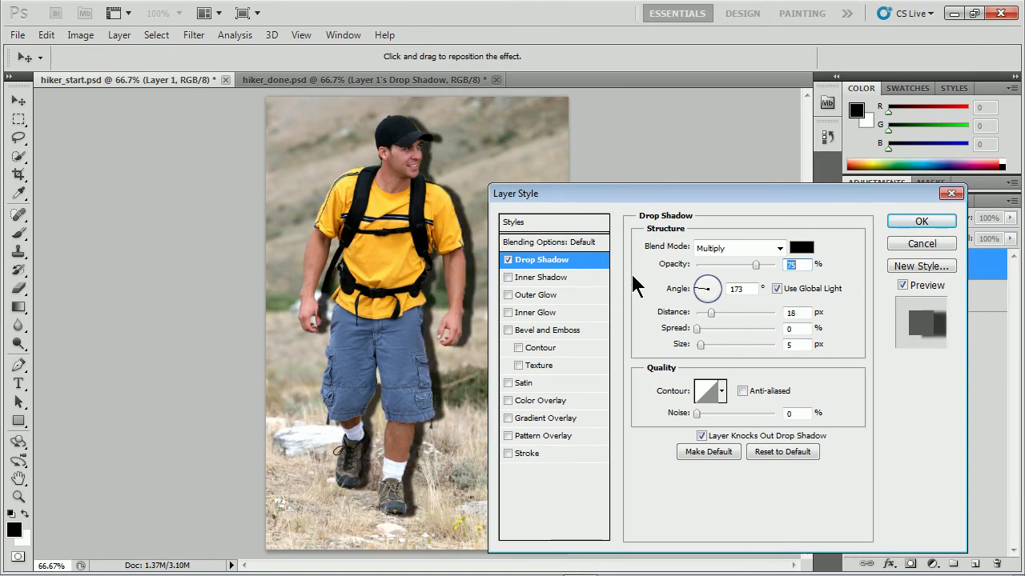
pyautogui.moveTo(696, 328); pyautogui.dragTo(709, 347)
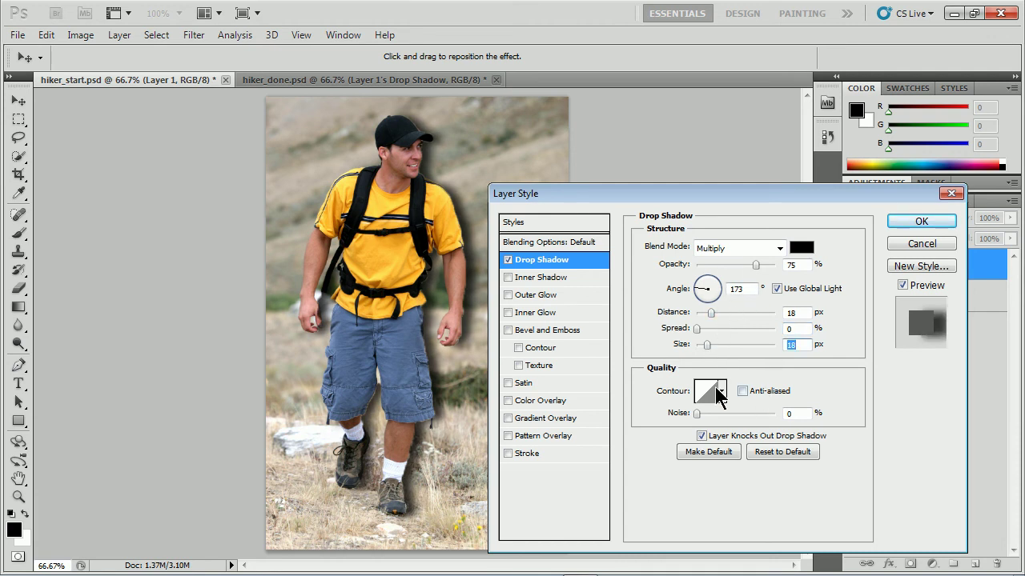
pyautogui.moveTo(701, 414)
pyautogui.mouseDown()
pyautogui.moveTo(715, 416)
pyautogui.moveTo(699, 415)
pyautogui.mouseUp()
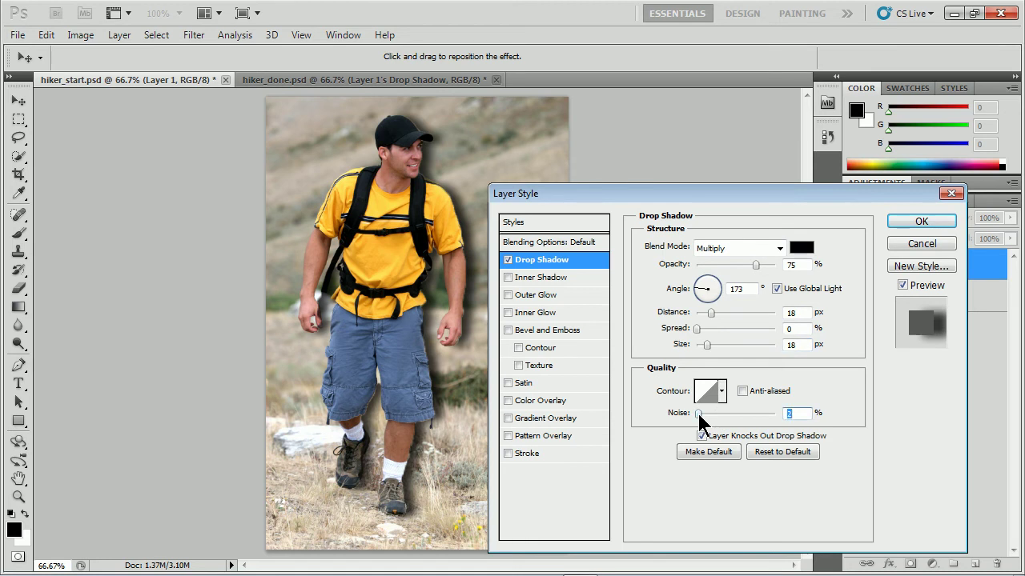
# Commit the drop shadow on the hiker layer, switch to the Move tool, and open the Layer menu
pyautogui.click(896, 223)
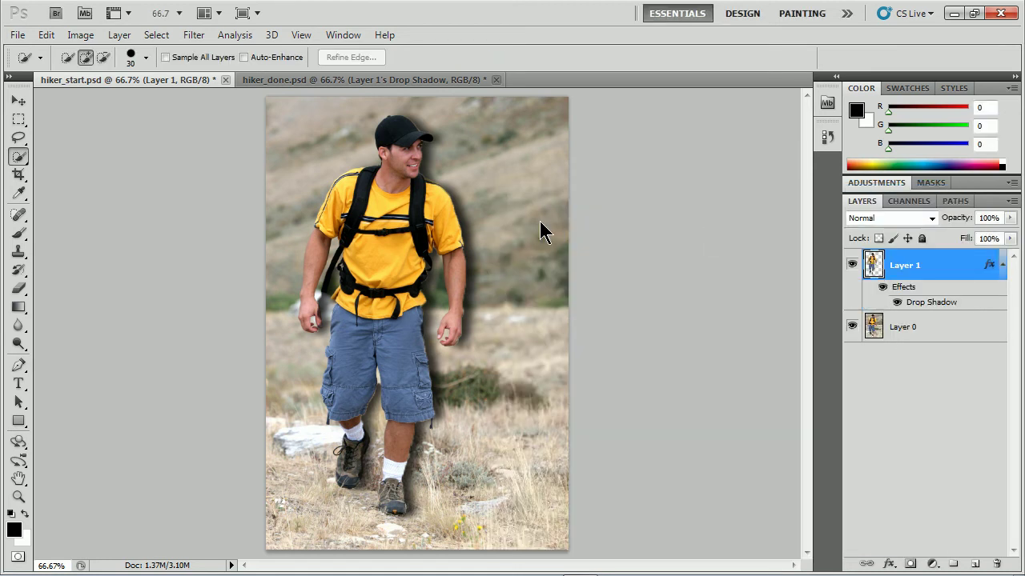
pyautogui.press('v')
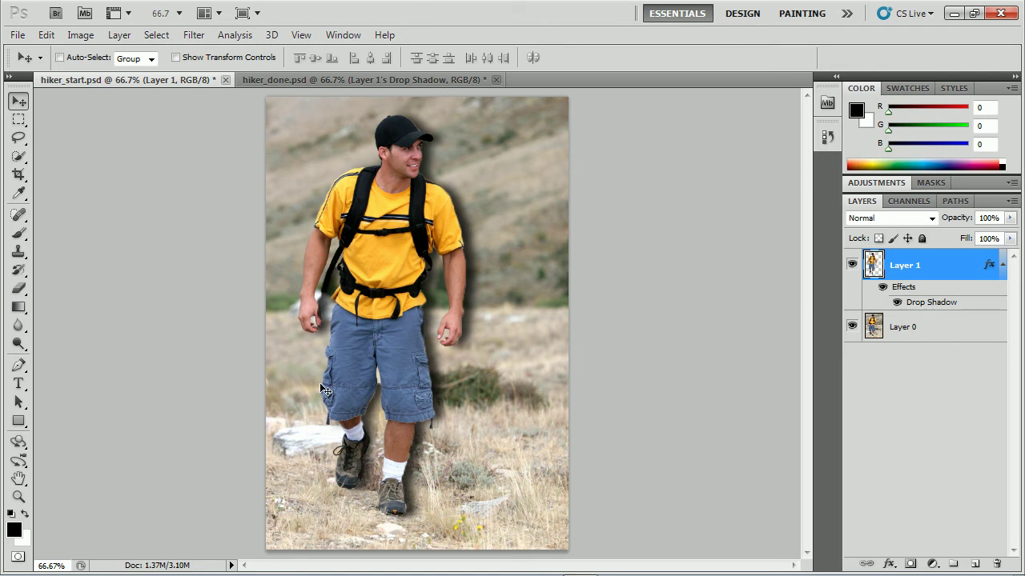
pyautogui.click(125, 36)
# Use Layer Style > Create Layer to split the drop shadow onto its own layer
pyautogui.moveTo(169, 110)
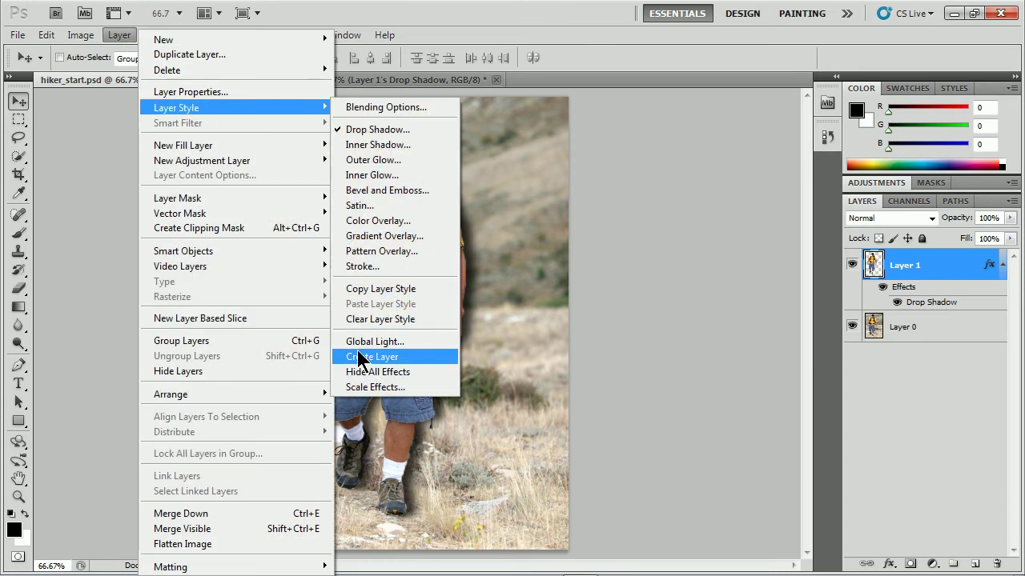
pyautogui.click(400, 354)
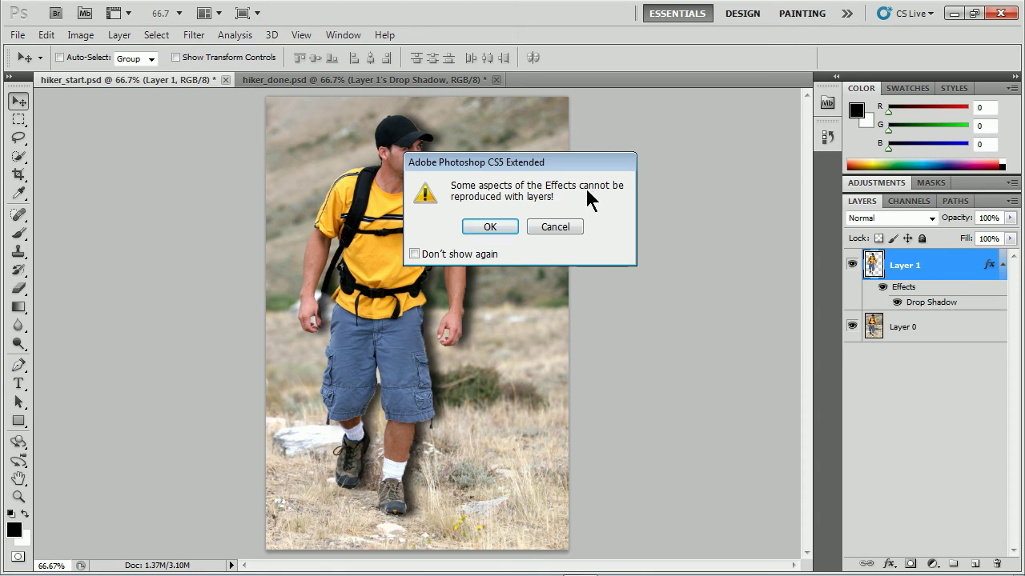
pyautogui.click(490, 226)
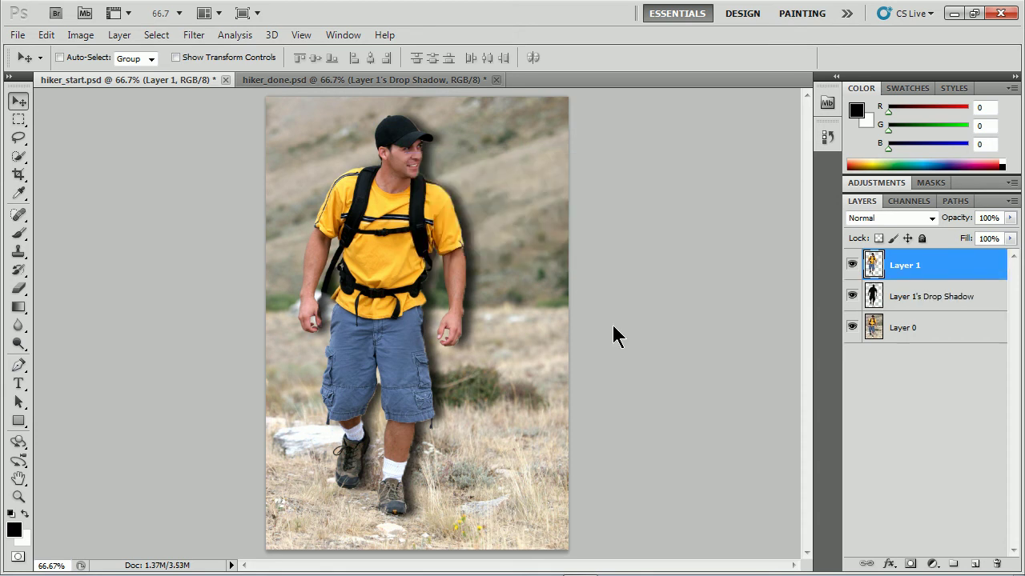
# Toggle the hiker and background layers to inspect the shadow, then select Layer 1's Drop Shadow layer
pyautogui.click(852, 265)
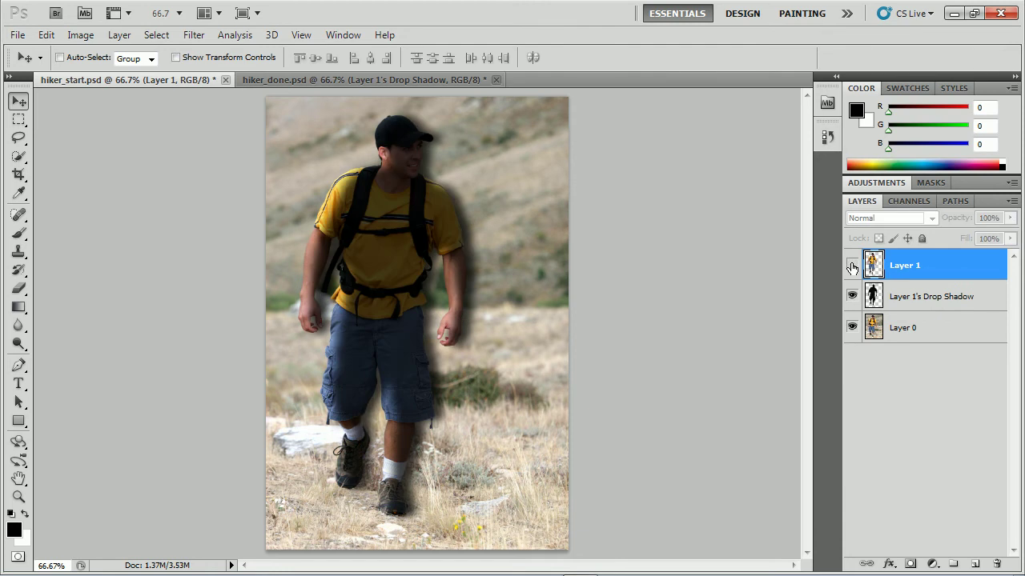
pyautogui.click(851, 328)
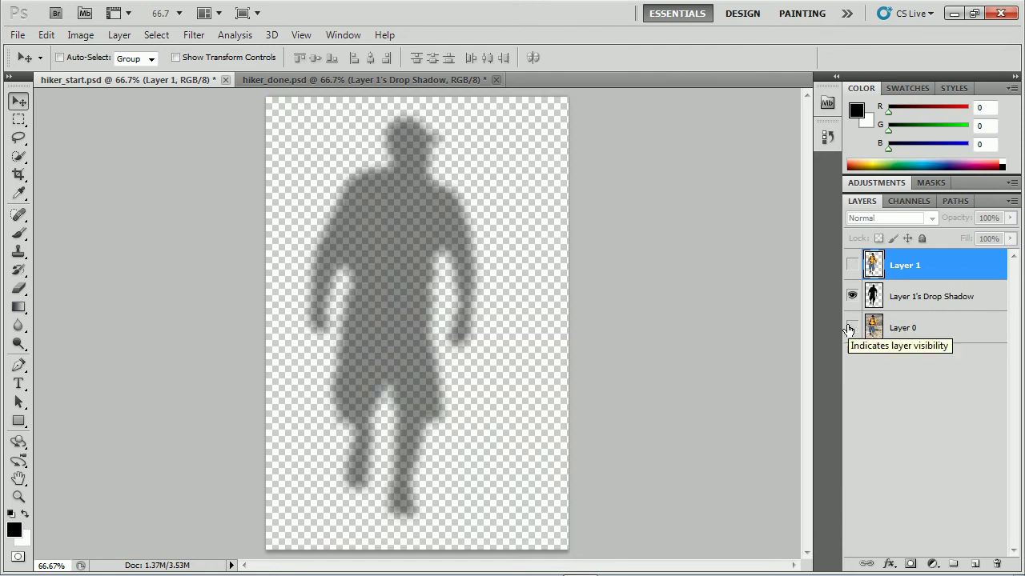
pyautogui.click(851, 327)
pyautogui.click(851, 327)
pyautogui.click(851, 328)
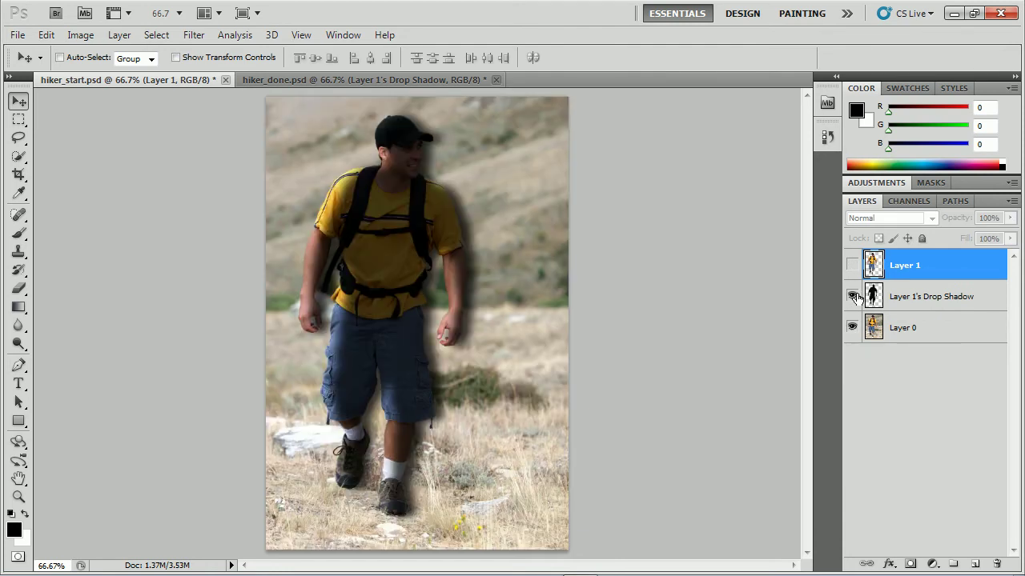
pyautogui.click(852, 265)
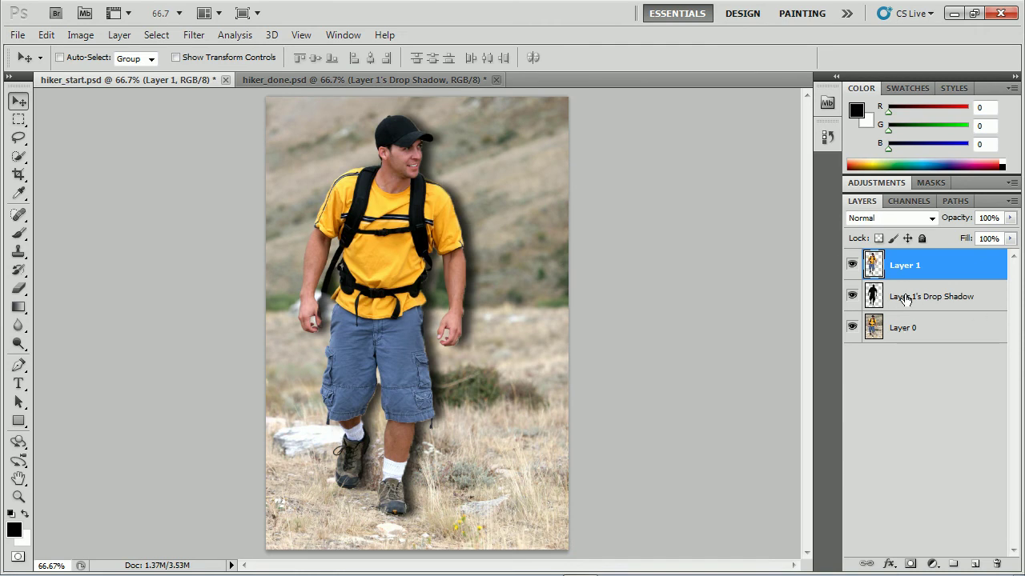
pyautogui.click(902, 300)
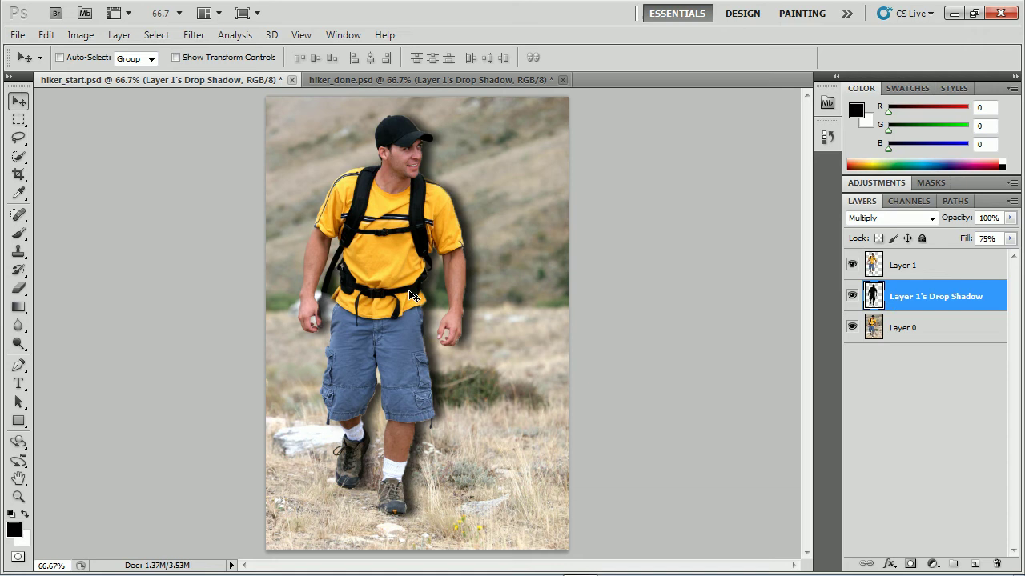
# Free-transform the shadow layer, squashing it onto the ground and skewing it toward the lower left
pyautogui.hotkey('ctrl', 't')
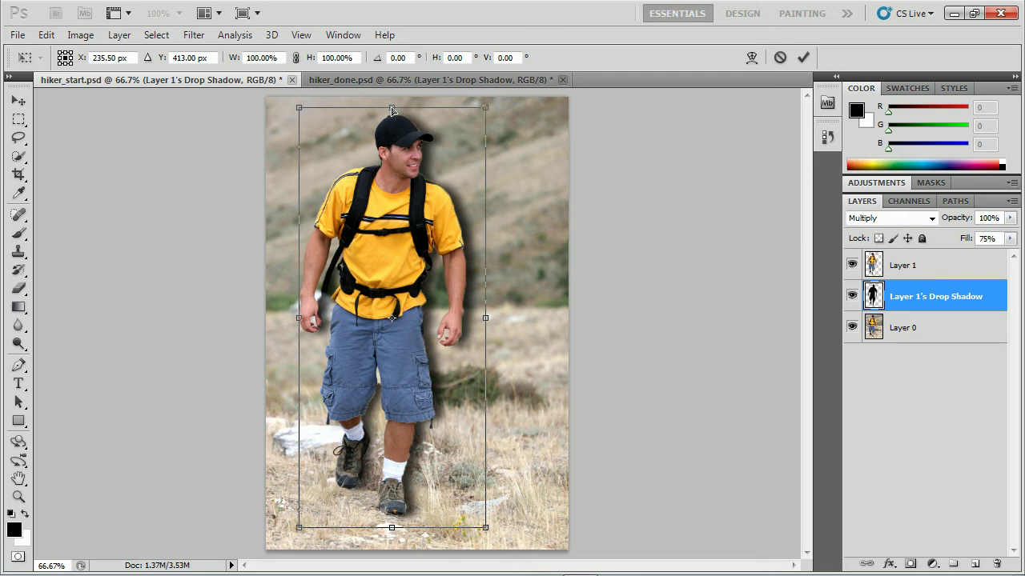
pyautogui.moveTo(392, 110); pyautogui.dragTo(371, 357)
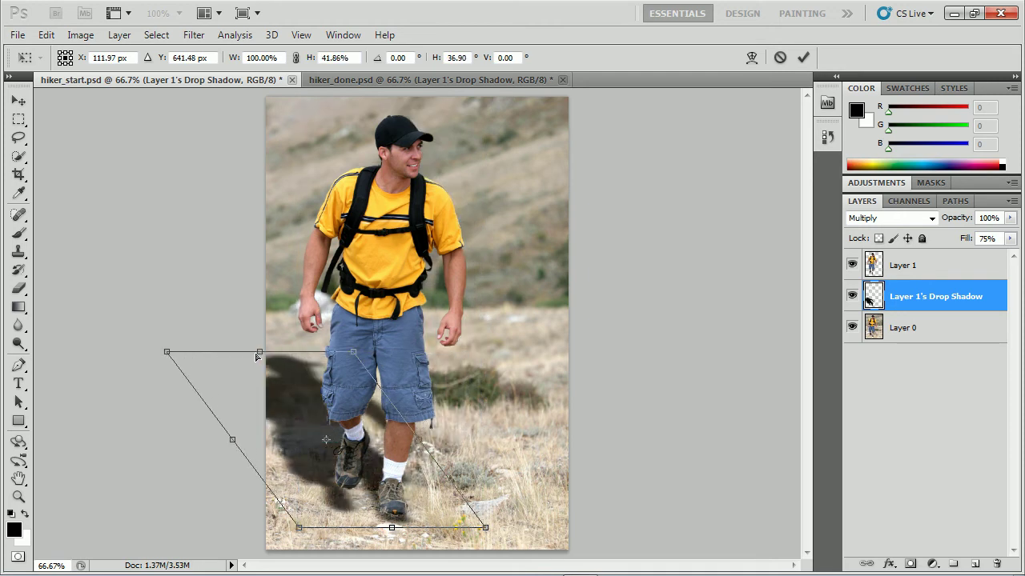
pyautogui.moveTo(256, 356); pyautogui.dragTo(185, 394)
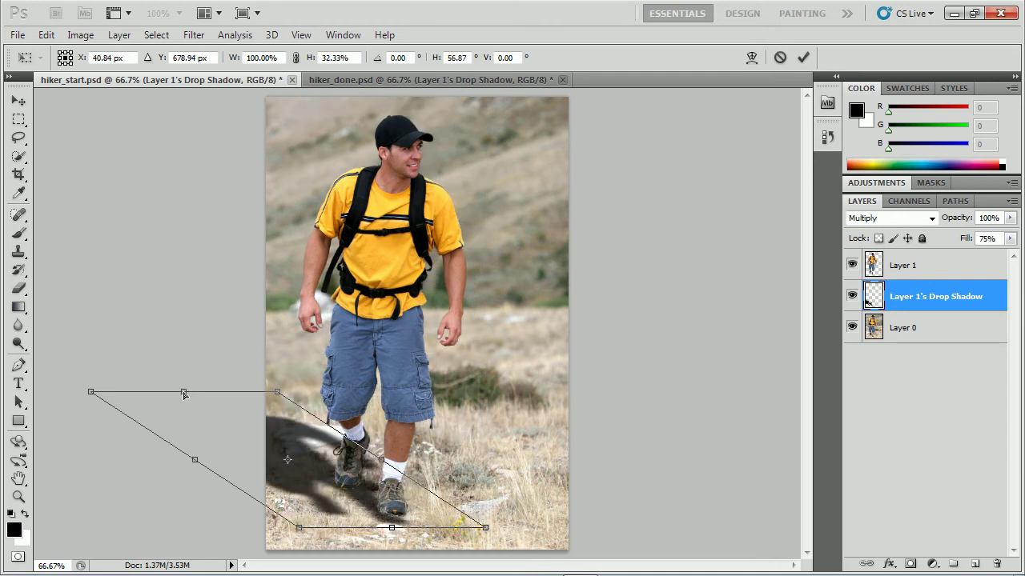
pyautogui.moveTo(281, 459)
pyautogui.mouseDown()
pyautogui.moveTo(302, 447)
pyautogui.moveTo(286, 458)
pyautogui.moveTo(275, 451)
pyautogui.mouseUp()
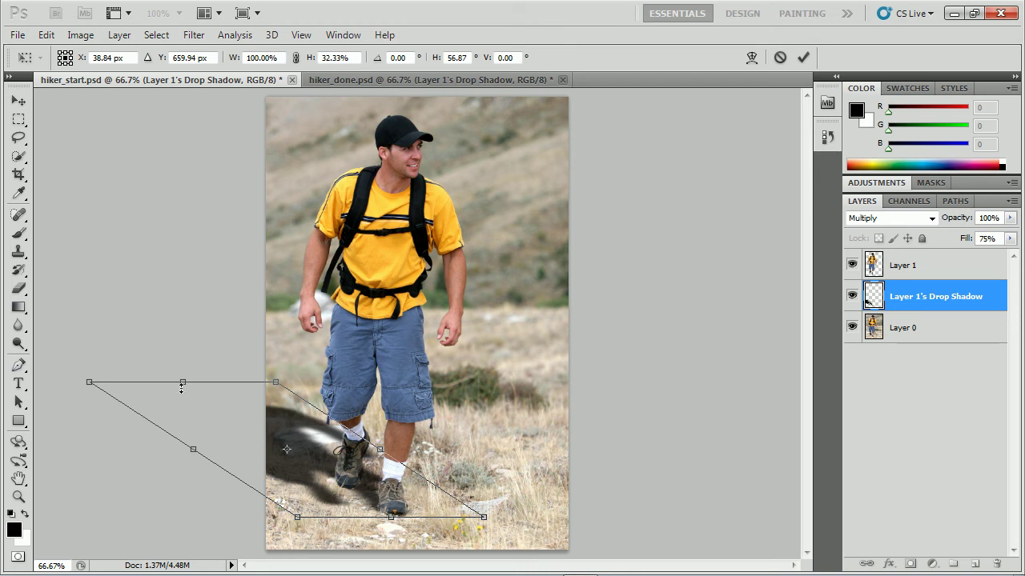
pyautogui.moveTo(185, 385)
pyautogui.mouseDown()
pyautogui.moveTo(469, 406)
pyautogui.moveTo(565, 457)
pyautogui.moveTo(558, 392)
pyautogui.moveTo(128, 395)
pyautogui.moveTo(184, 377)
pyautogui.mouseUp()
pyautogui.press('Return')
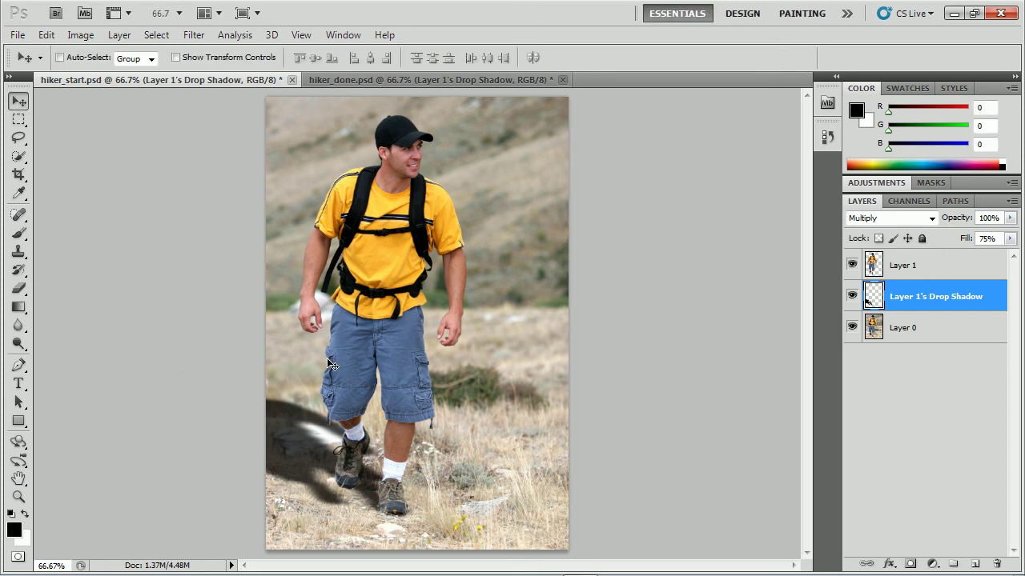
# Add a layer mask to the shadow and drag a black-to-white gradient from the boots leftward
pyautogui.click(910, 565)
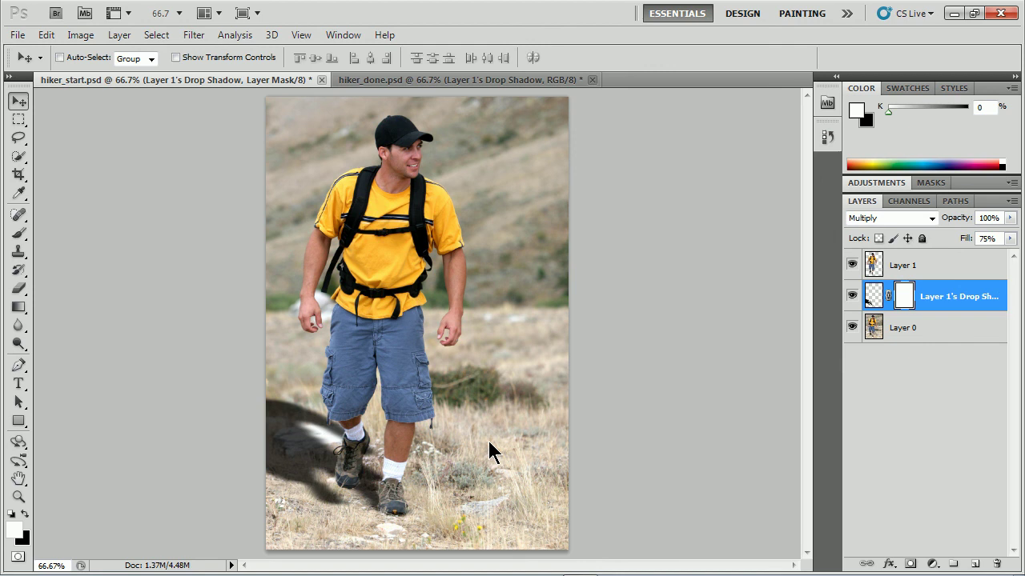
pyautogui.press('g')
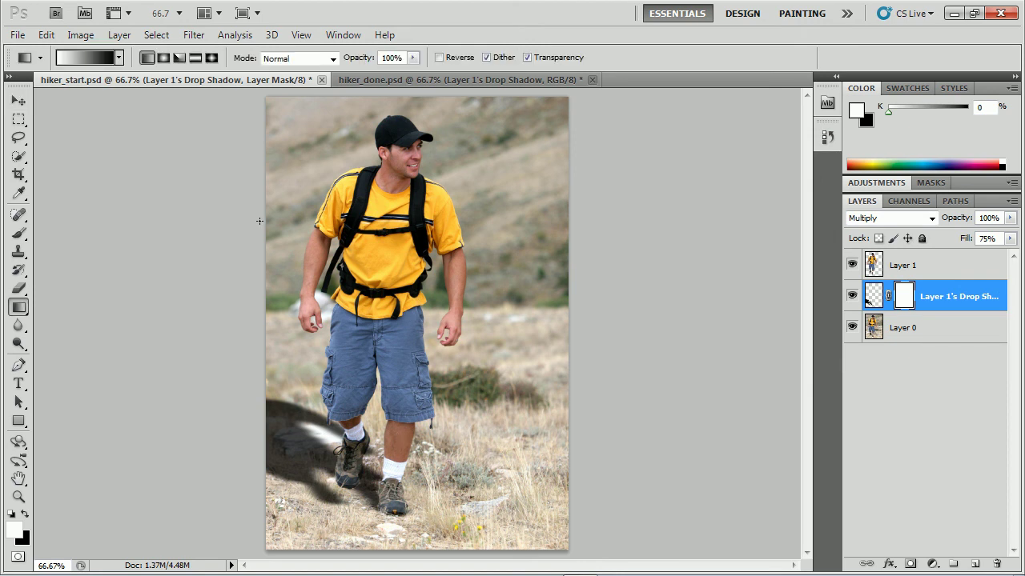
pyautogui.click(117, 57)
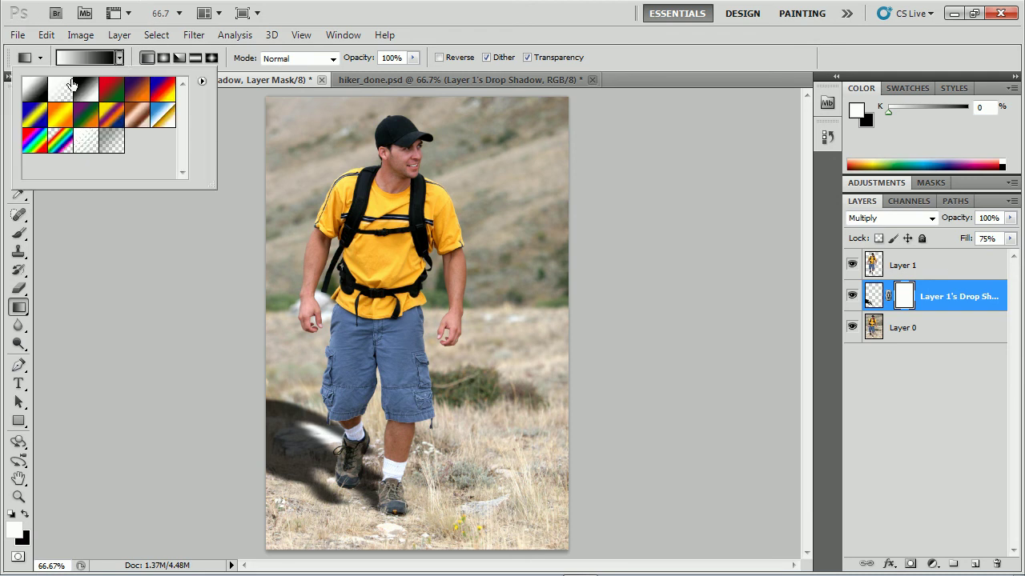
pyautogui.click(303, 422)
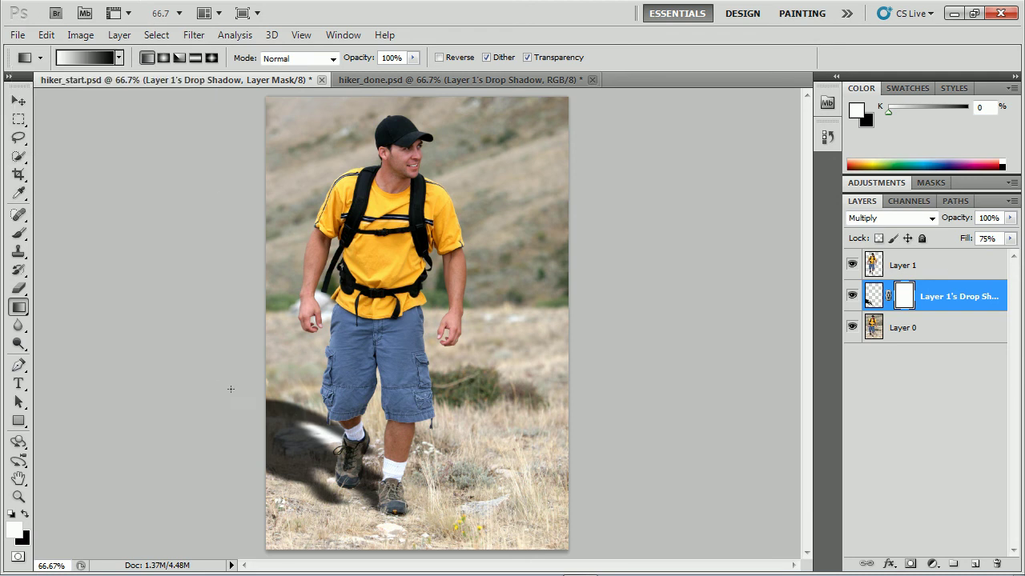
pyautogui.moveTo(222, 380); pyautogui.dragTo(378, 493)
pyautogui.moveTo(437, 529); pyautogui.dragTo(266, 430)
pyautogui.moveTo(360, 499); pyautogui.dragTo(225, 422)
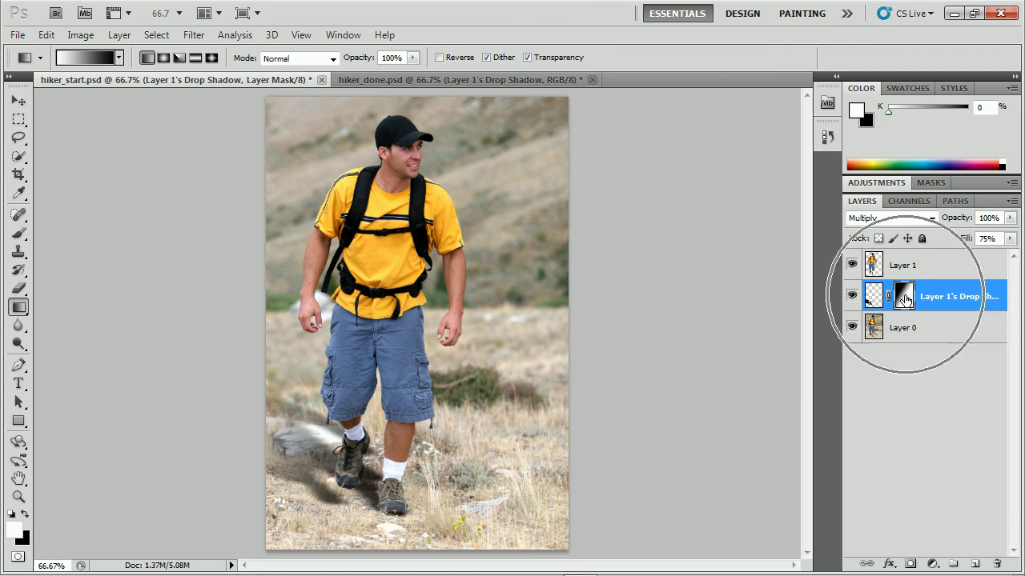
# Toggle the mask and its grayscale view to compare, then target the shadow layer's pixels
pyautogui.keyDown('shift'); pyautogui.click(905, 300); pyautogui.keyUp('shift')
pyautogui.keyDown('shift'); pyautogui.click(905, 300); pyautogui.keyUp('shift')
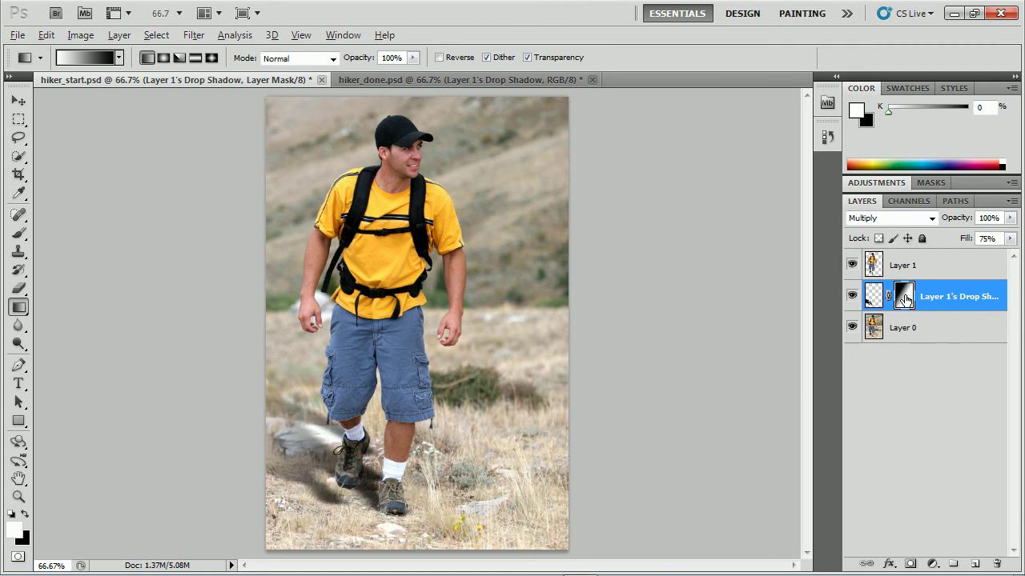
pyautogui.keyDown('alt'); pyautogui.click(905, 299); pyautogui.keyUp('alt')
pyautogui.keyDown('alt'); pyautogui.click(904, 299); pyautogui.keyUp('alt')
pyautogui.keyDown('alt'); pyautogui.click(905, 300); pyautogui.keyUp('alt')
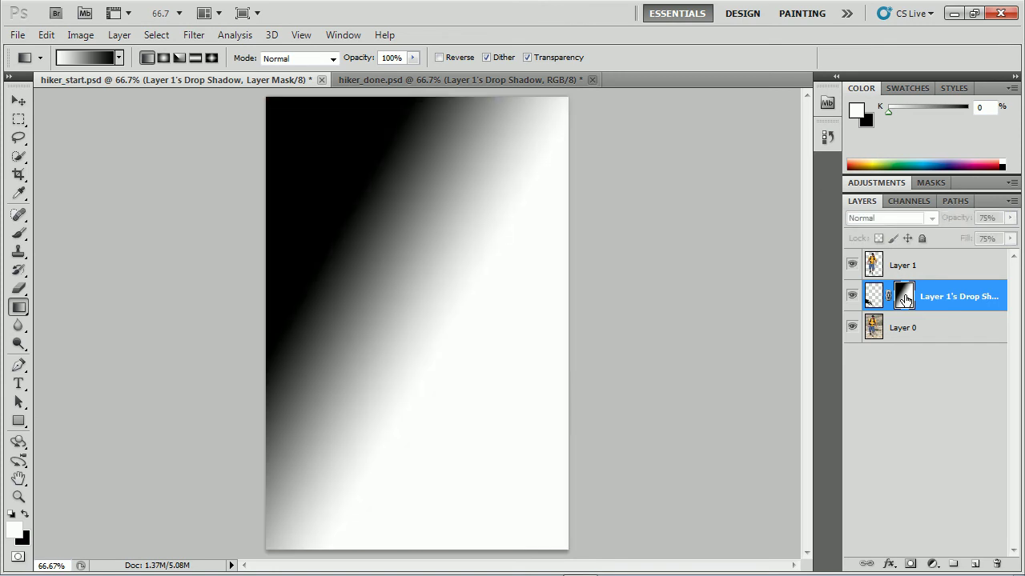
pyautogui.keyDown('alt'); pyautogui.click(905, 299); pyautogui.keyUp('alt')
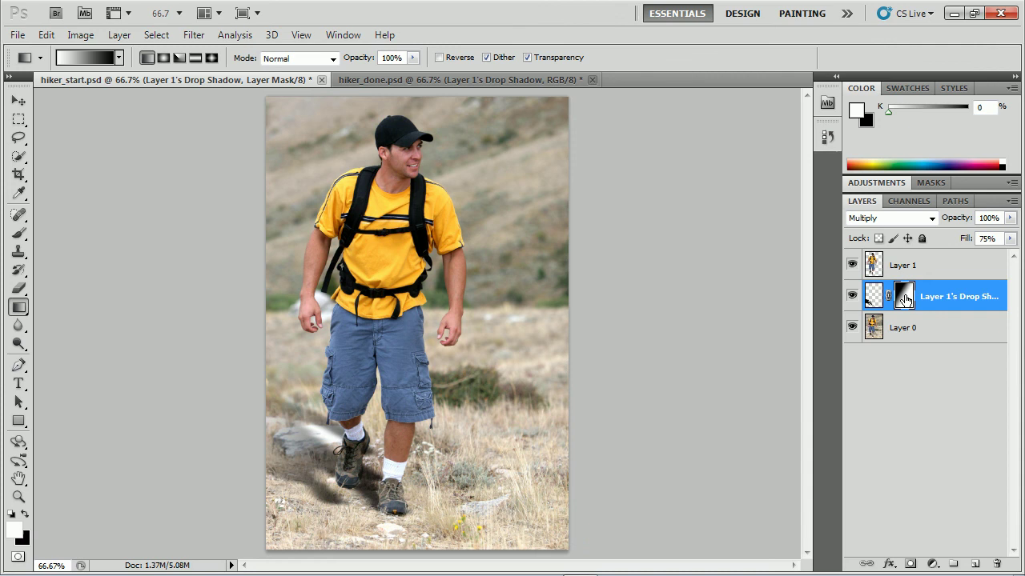
pyautogui.click(874, 296)
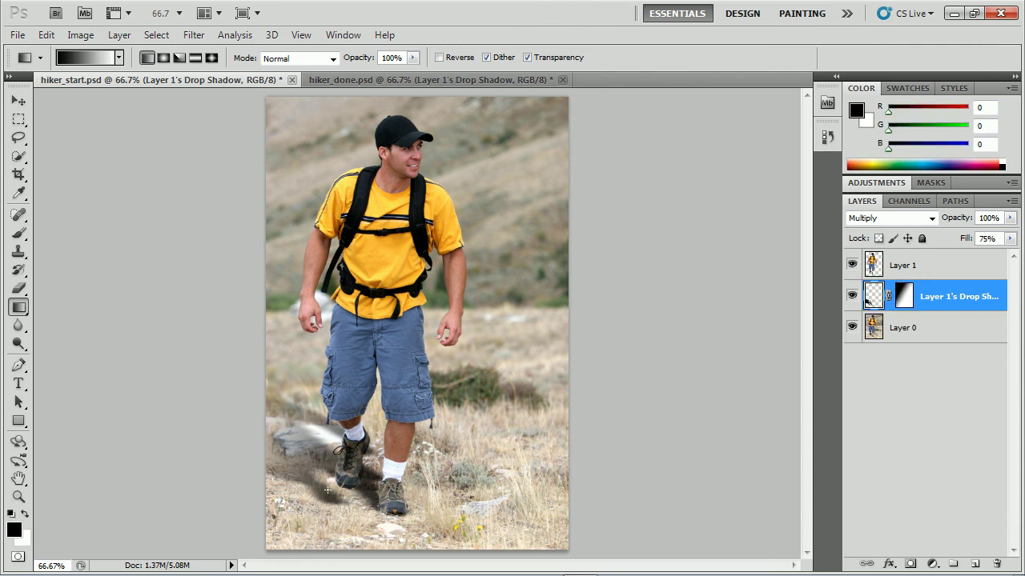
# Try Overlay and Soft Light on the shadow, keep Multiply, and lower opacity to 77%
pyautogui.press('v')
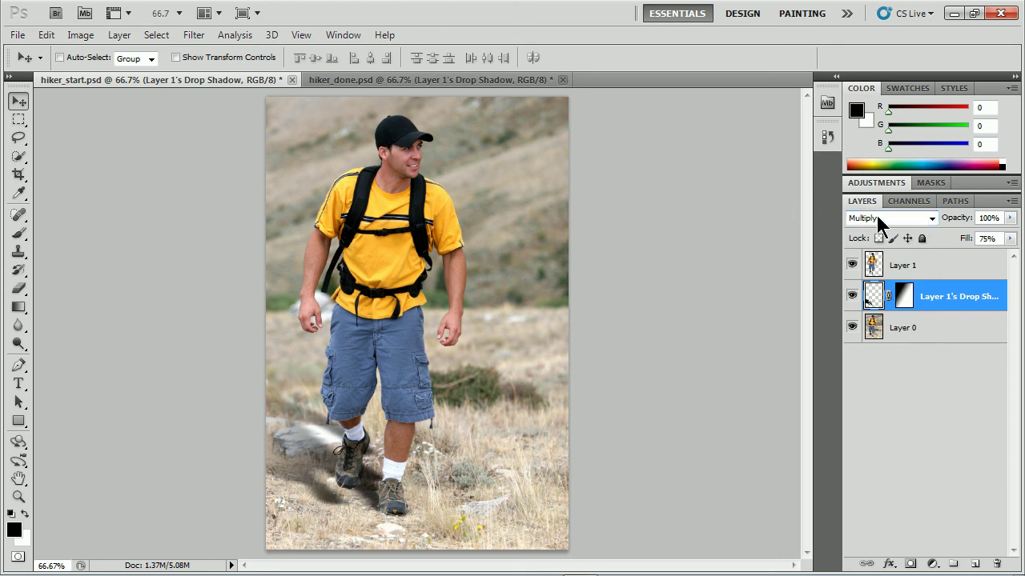
pyautogui.click(930, 218)
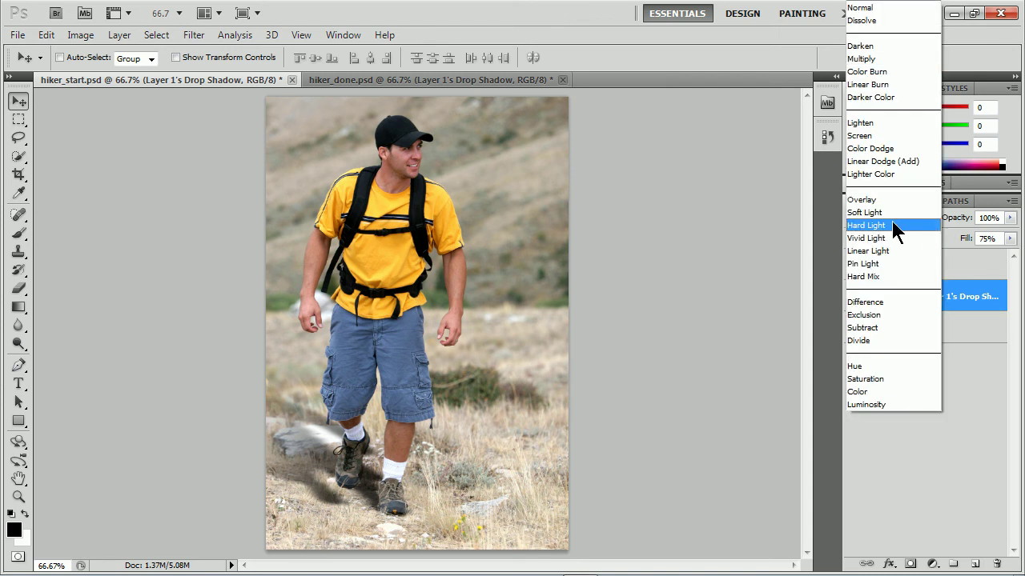
pyautogui.click(861, 200)
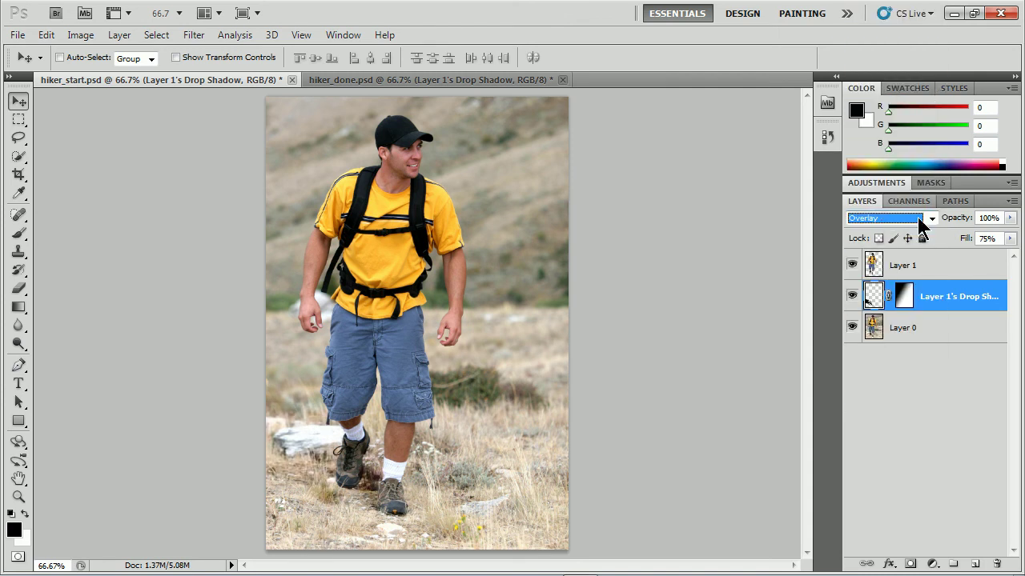
pyautogui.click(930, 220)
pyautogui.click(880, 221)
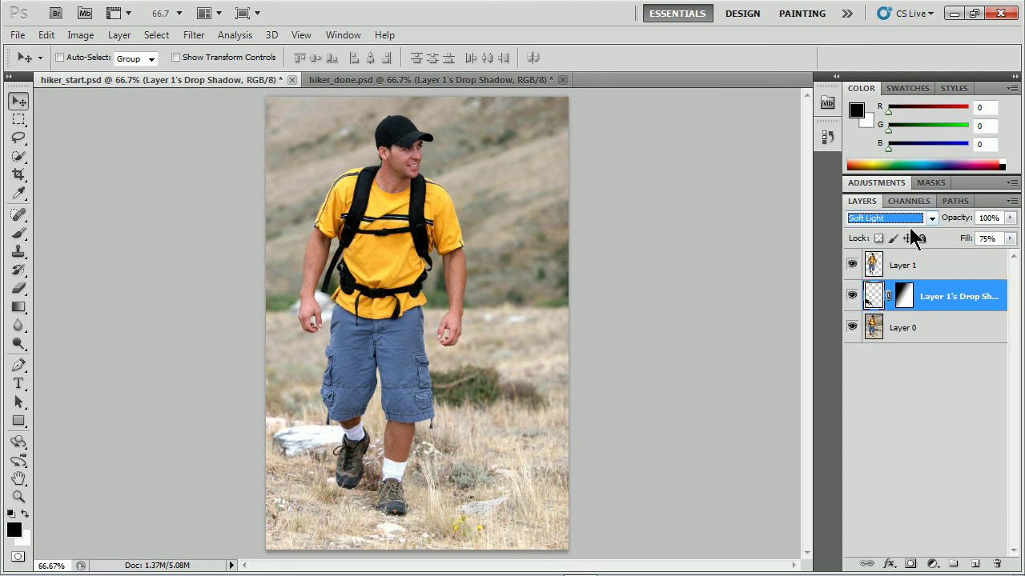
pyautogui.click(928, 221)
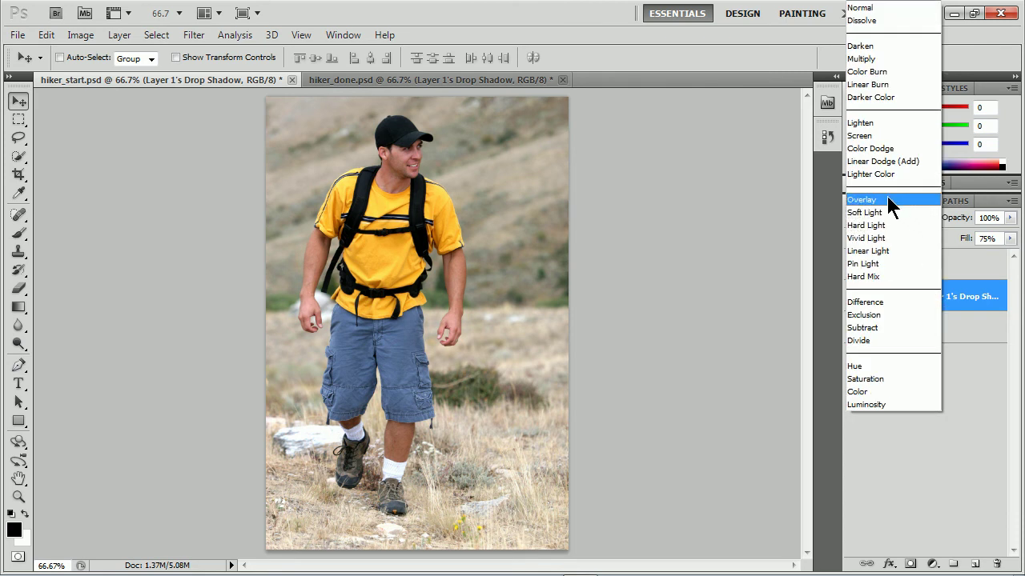
pyautogui.click(878, 63)
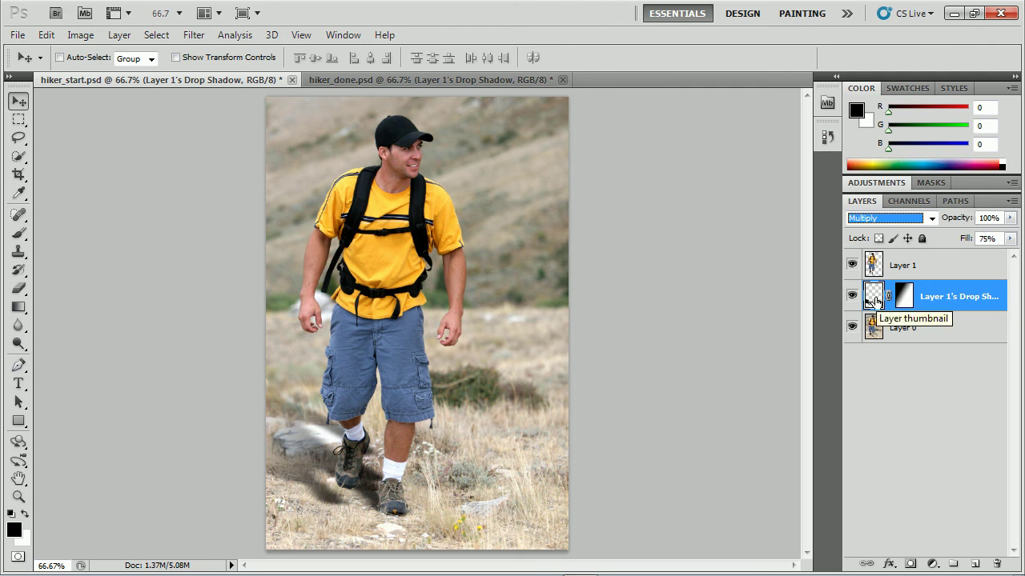
pyautogui.click(970, 221)
pyautogui.moveTo(970, 221)
pyautogui.mouseDown()
pyautogui.moveTo(912, 221)
pyautogui.moveTo(956, 222)
pyautogui.mouseUp()
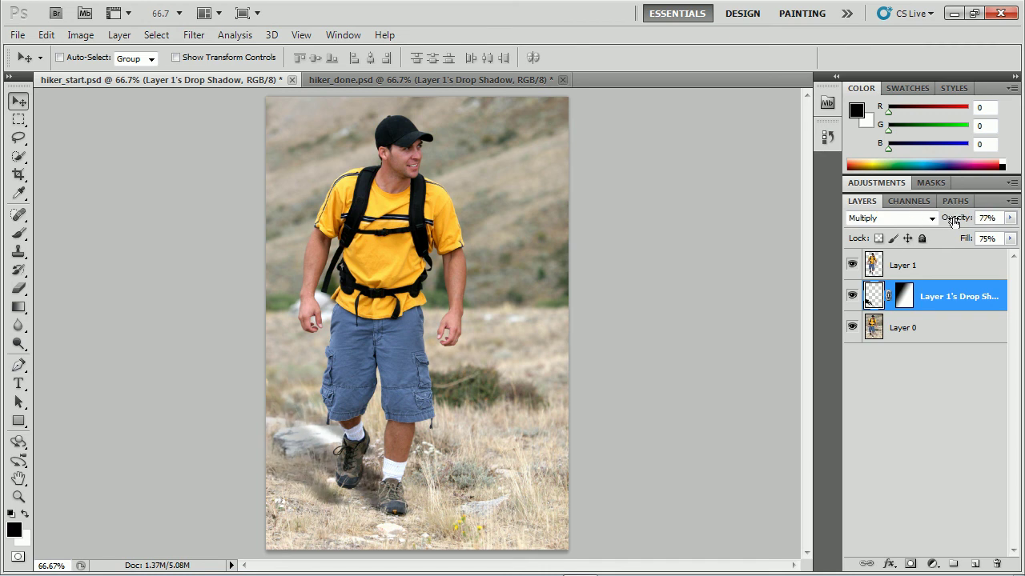